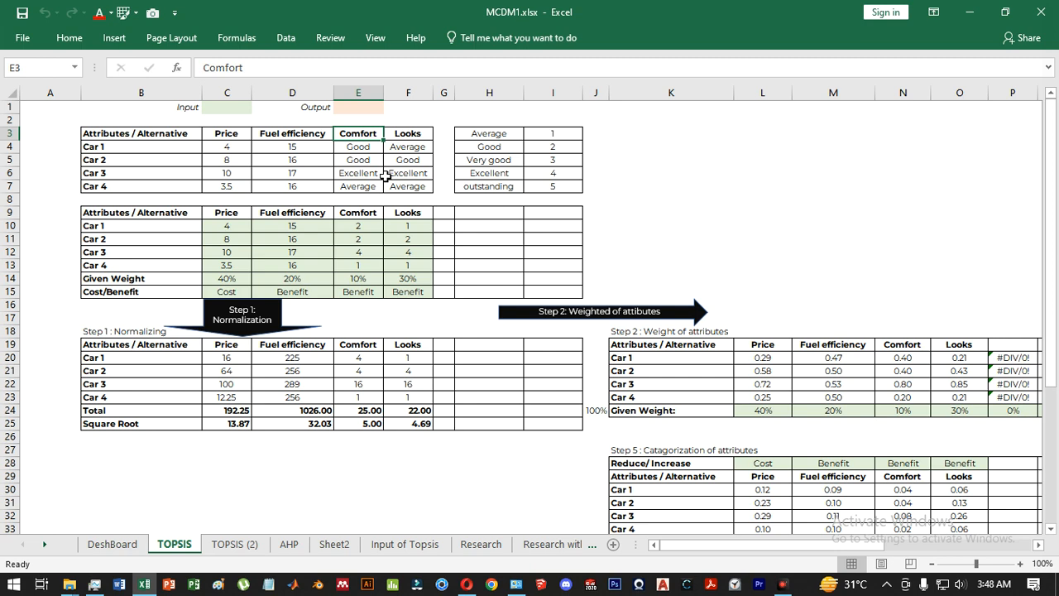
Review the four car alternatives and the Price, Fuel efficiency, Comfort and Looks attribute headings in the first table
{"action": "left_click", "coordinate": [129, 152]}
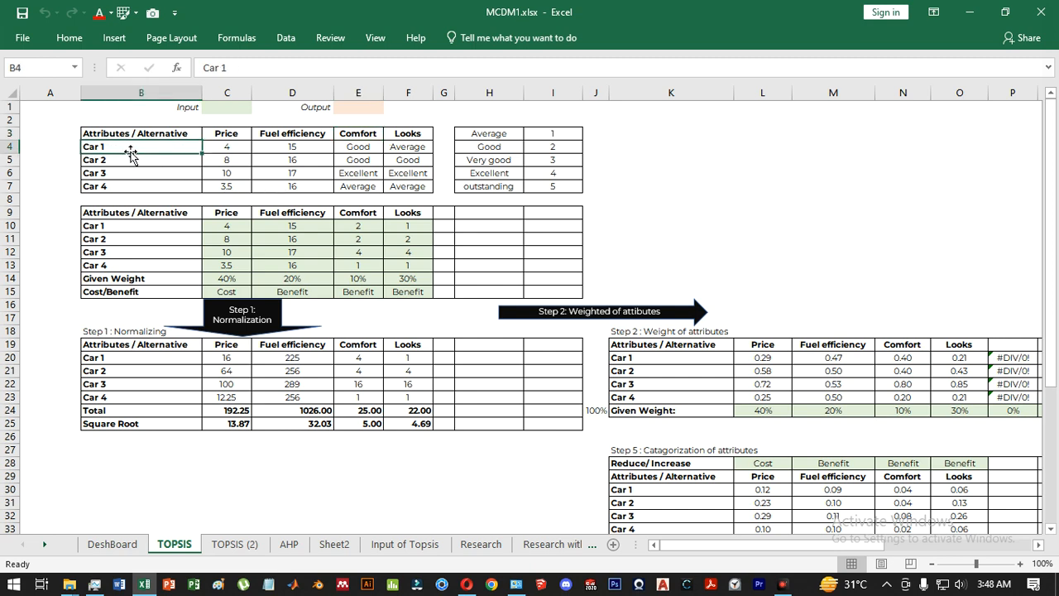
{"action": "left_click", "coordinate": [128, 188], "text": "shift"}
{"action": "left_click", "coordinate": [149, 147]}
{"action": "left_click", "coordinate": [219, 130]}
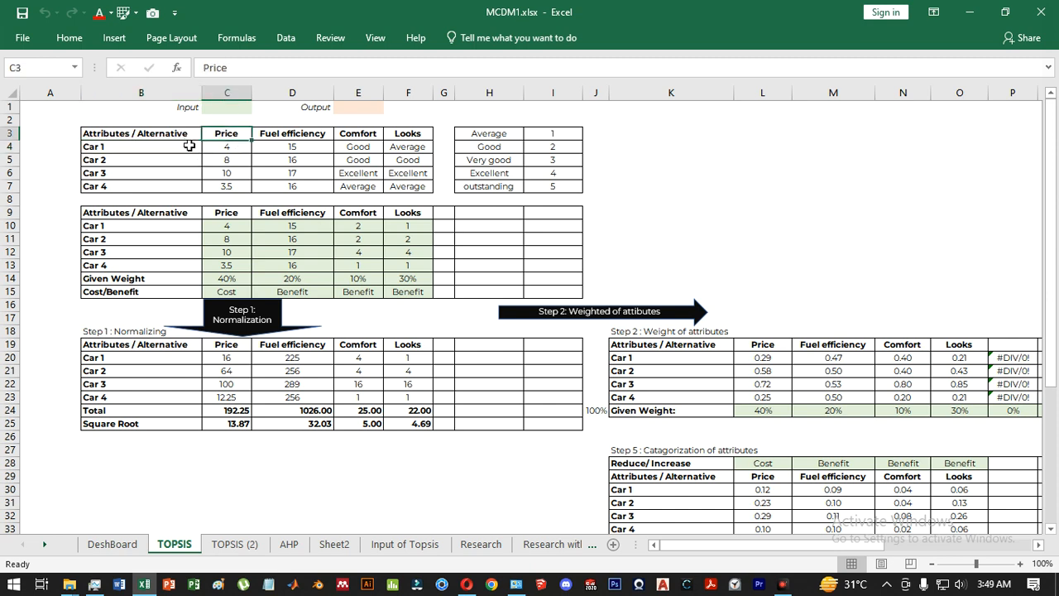
{"action": "left_click", "coordinate": [317, 135]}
{"action": "left_click", "coordinate": [364, 134]}
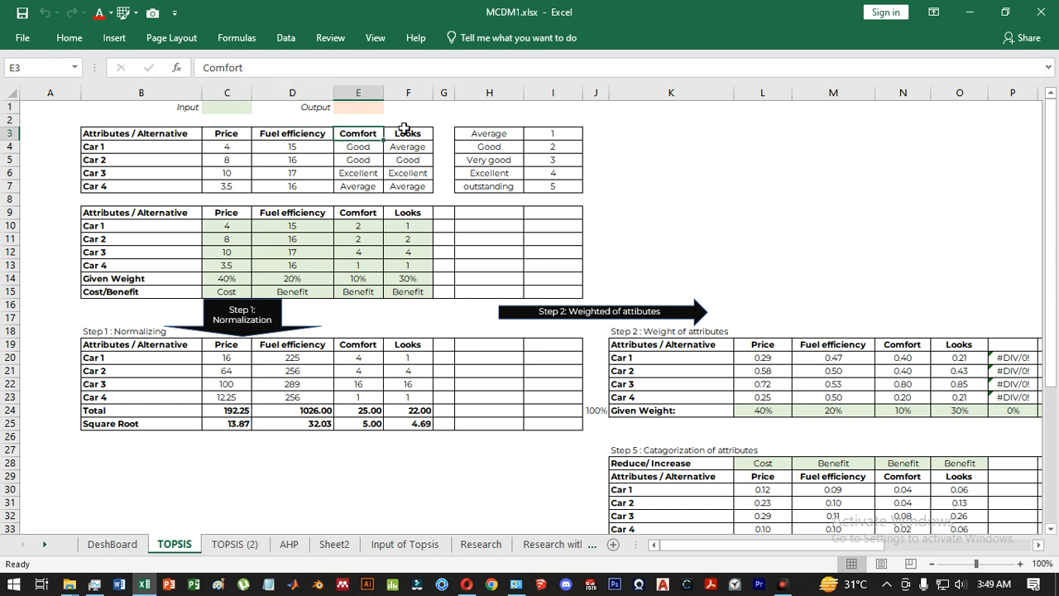
{"action": "left_click", "coordinate": [405, 131]}
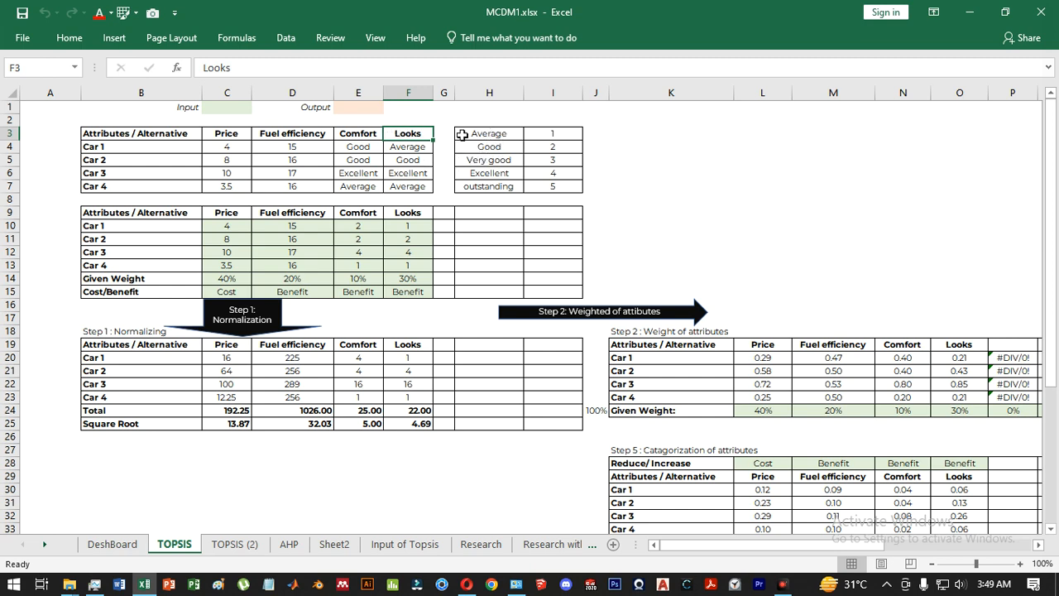
Examine the rating scale that maps Average through outstanding to numbers, and the numeric car scores in the second table
{"action": "left_click_drag", "start_coordinate": [463, 135], "coordinate": [557, 186]}
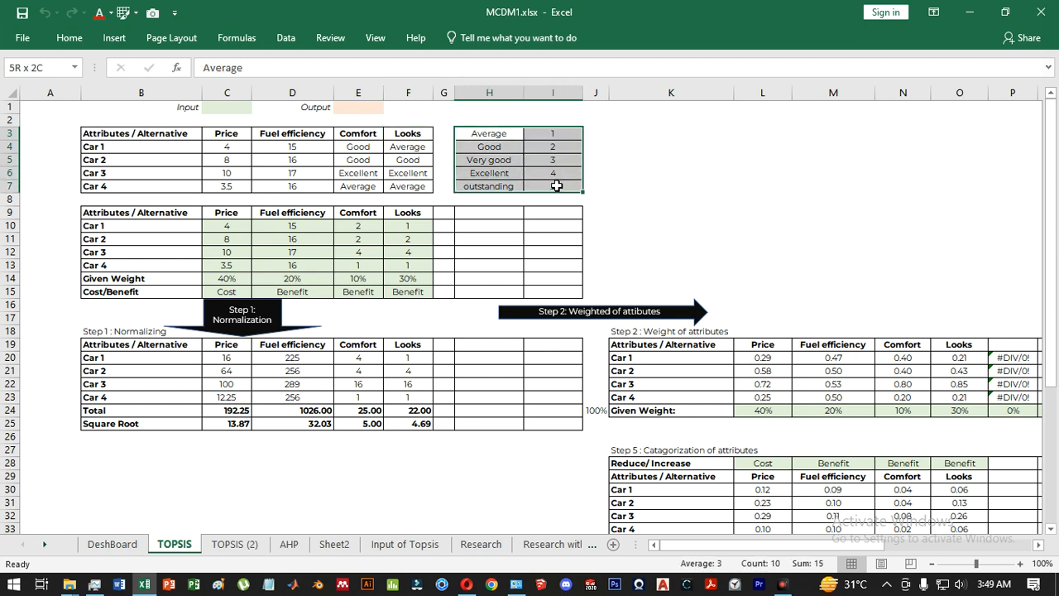
{"action": "left_click", "coordinate": [516, 187]}
{"action": "left_click_drag", "start_coordinate": [483, 130], "coordinate": [570, 185]}
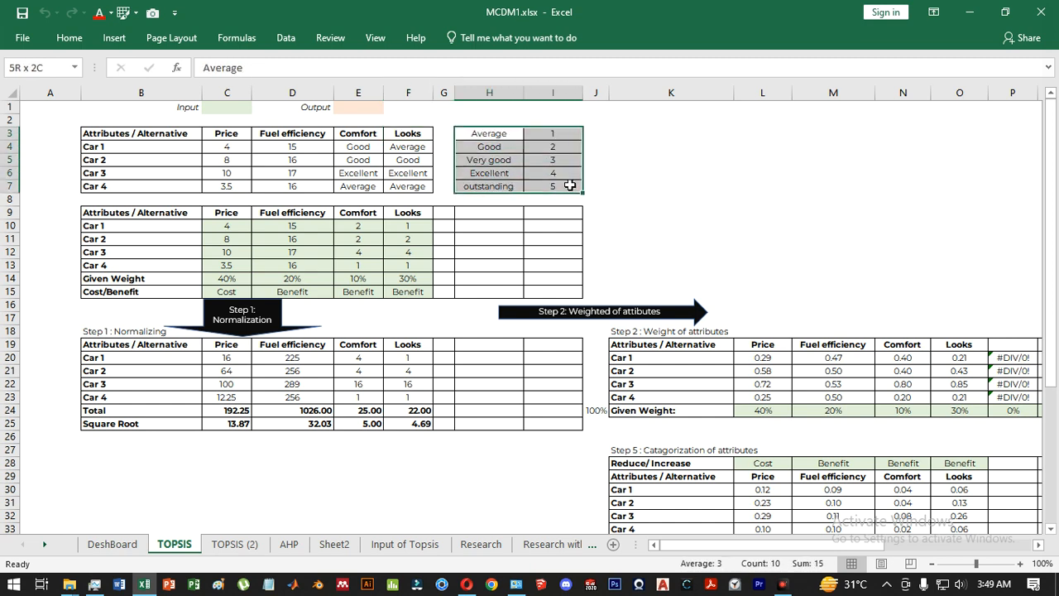
{"action": "left_click", "coordinate": [487, 162]}
{"action": "left_click", "coordinate": [485, 135]}
{"action": "left_click", "coordinate": [550, 136]}
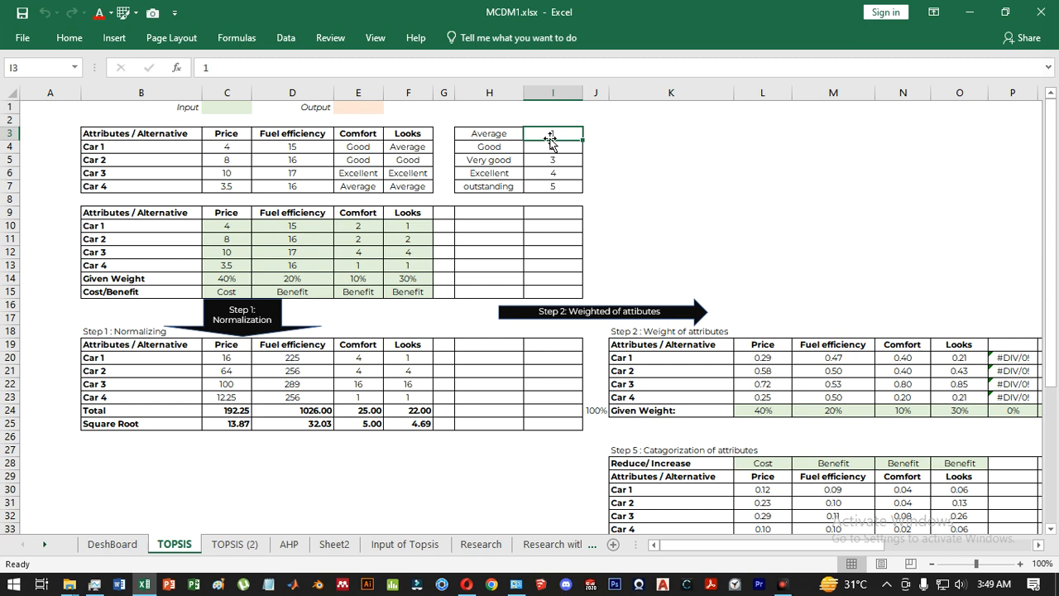
{"action": "left_click", "coordinate": [478, 142]}
{"action": "left_click", "coordinate": [555, 138]}
{"action": "left_click", "coordinate": [490, 142]}
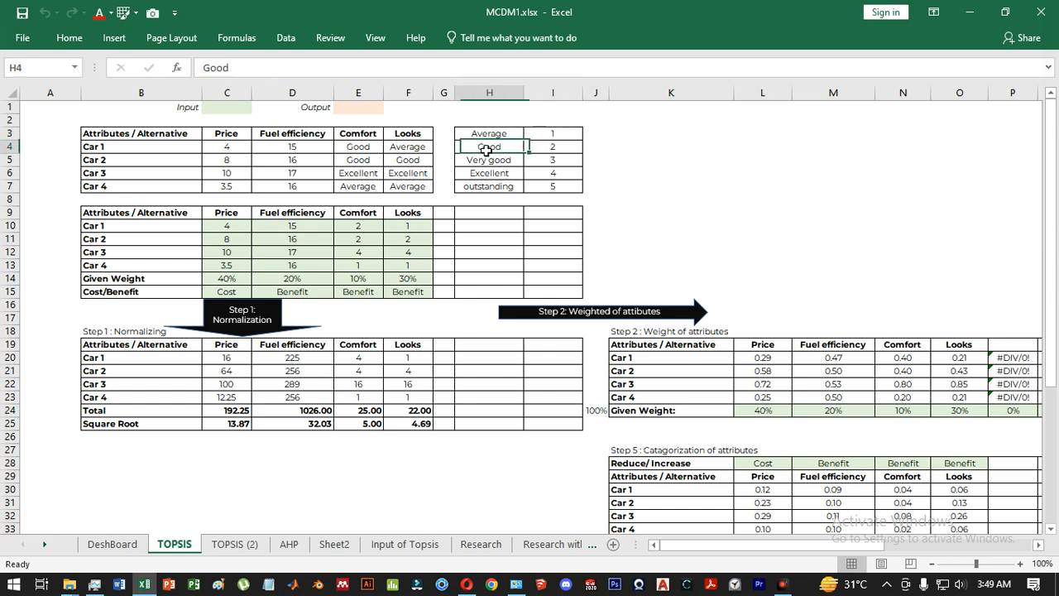
{"action": "left_click", "coordinate": [546, 148]}
{"action": "left_click", "coordinate": [502, 160]}
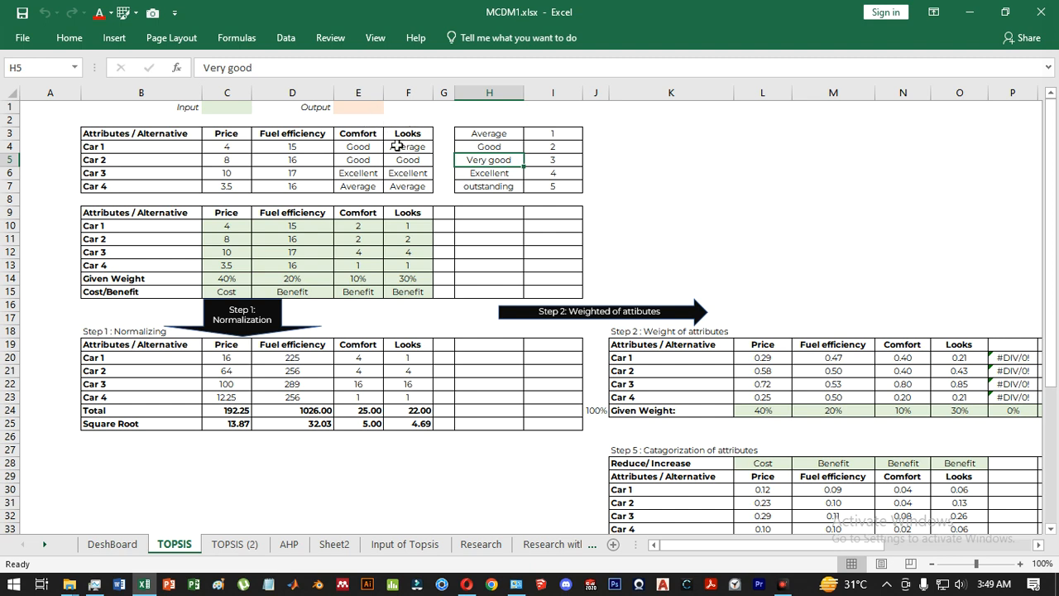
{"action": "left_click_drag", "start_coordinate": [220, 226], "coordinate": [408, 267]}
{"action": "left_click", "coordinate": [331, 301]}
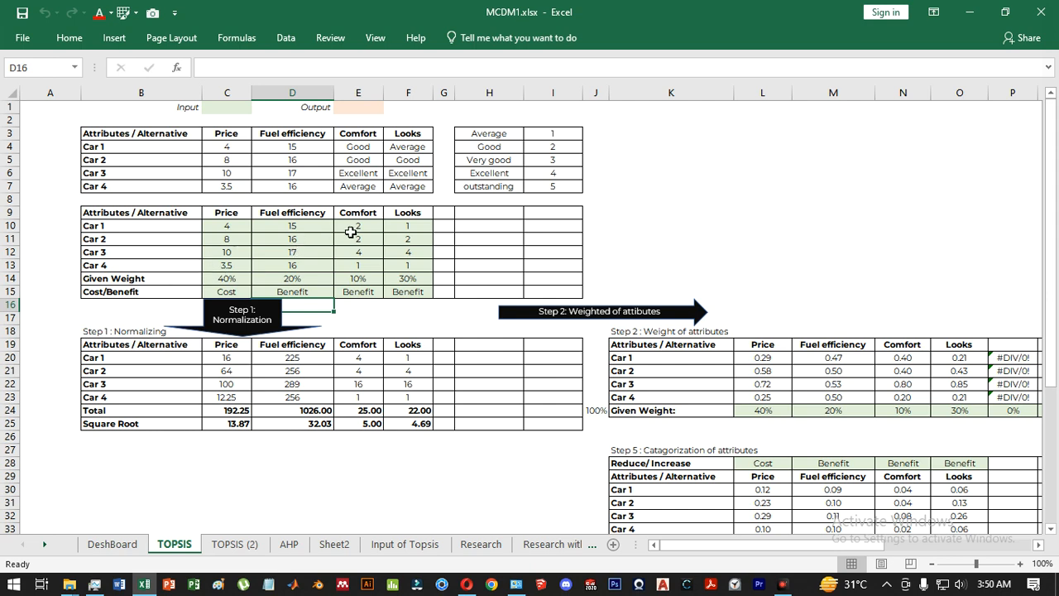
Enter the title "TOPSIS" in cell K1
{"action": "left_click", "coordinate": [647, 121]}
{"action": "left_click", "coordinate": [681, 106]}
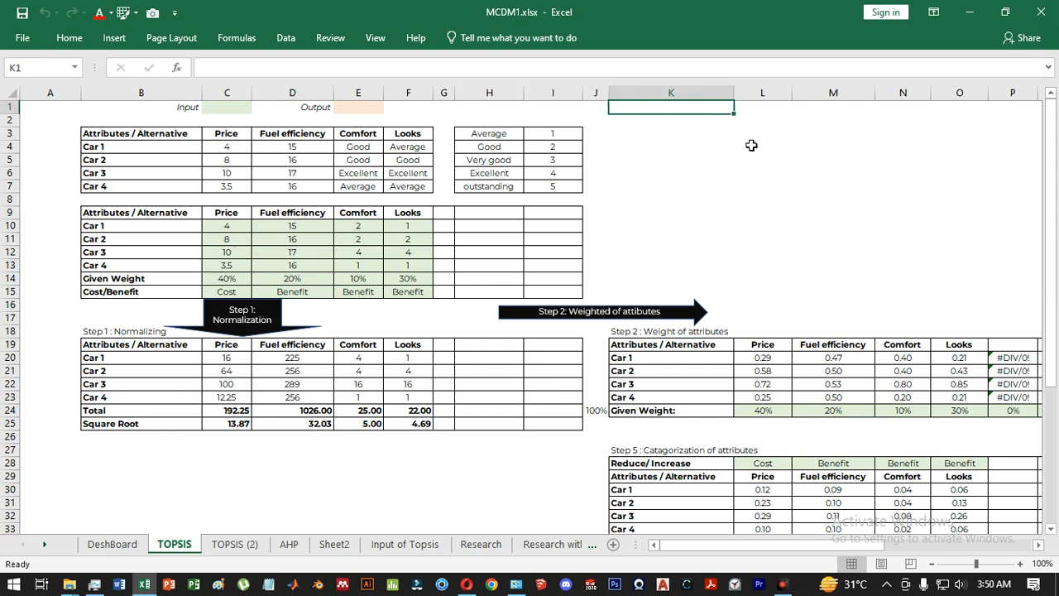
{"action": "type", "text": "TOP"}
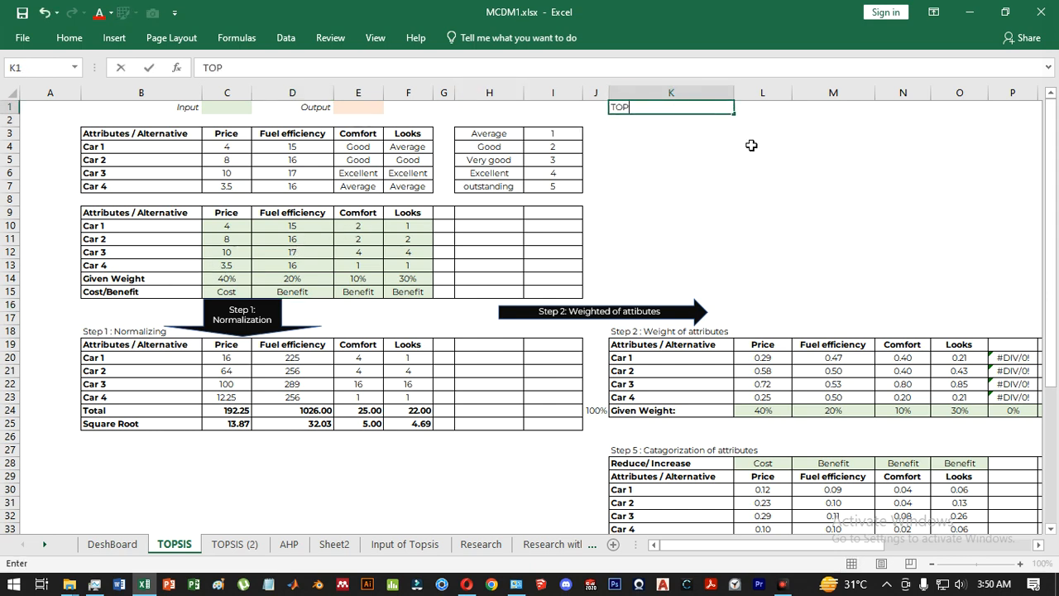
{"action": "type", "text": "SIS"}
{"action": "key", "text": "Return"}
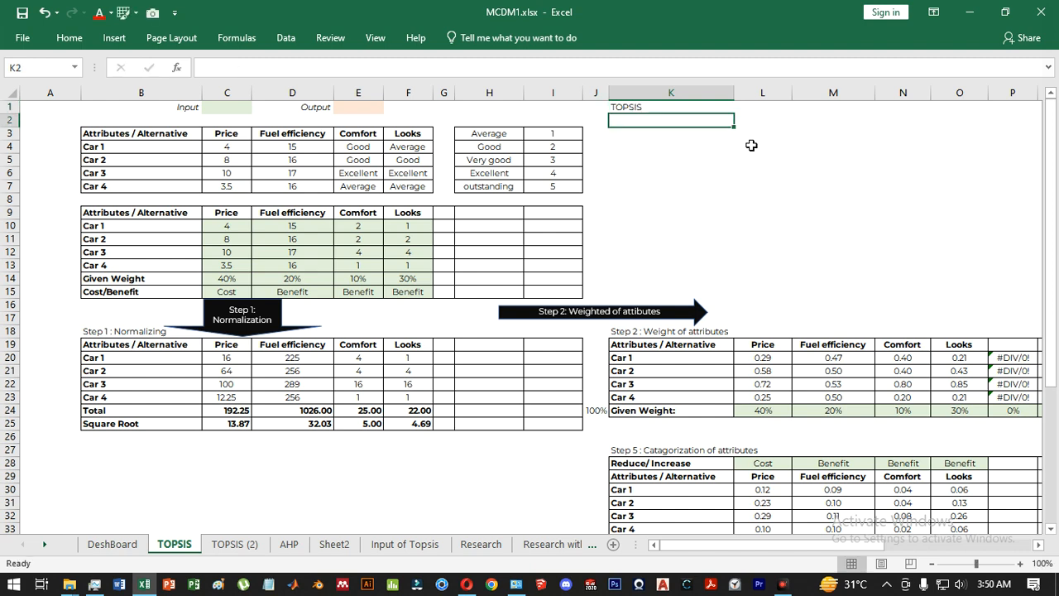
{"action": "left_click", "coordinate": [699, 105]}
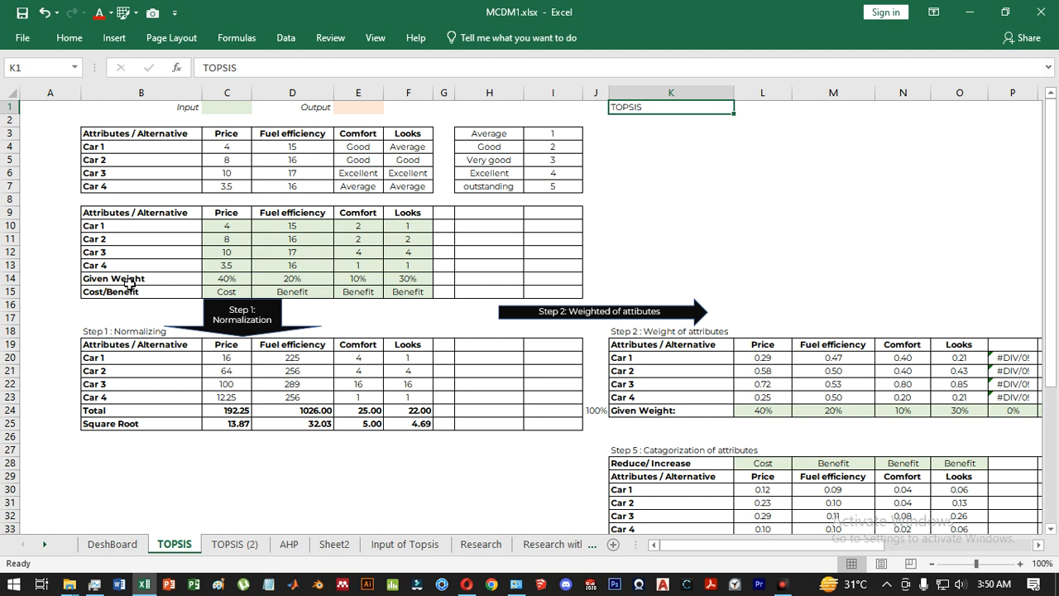
Examine the numeric decision matrix and the given weights of Price and Fuel efficiency in the second table
{"action": "left_click_drag", "start_coordinate": [199, 216], "coordinate": [410, 269]}
{"action": "left_click", "coordinate": [369, 278]}
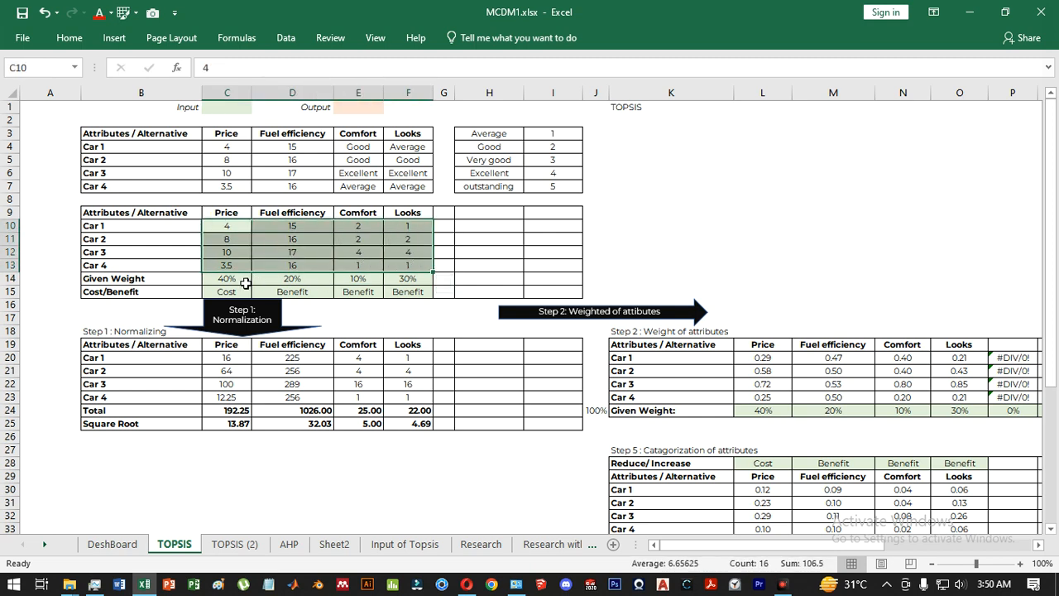
{"action": "left_click", "coordinate": [238, 213]}
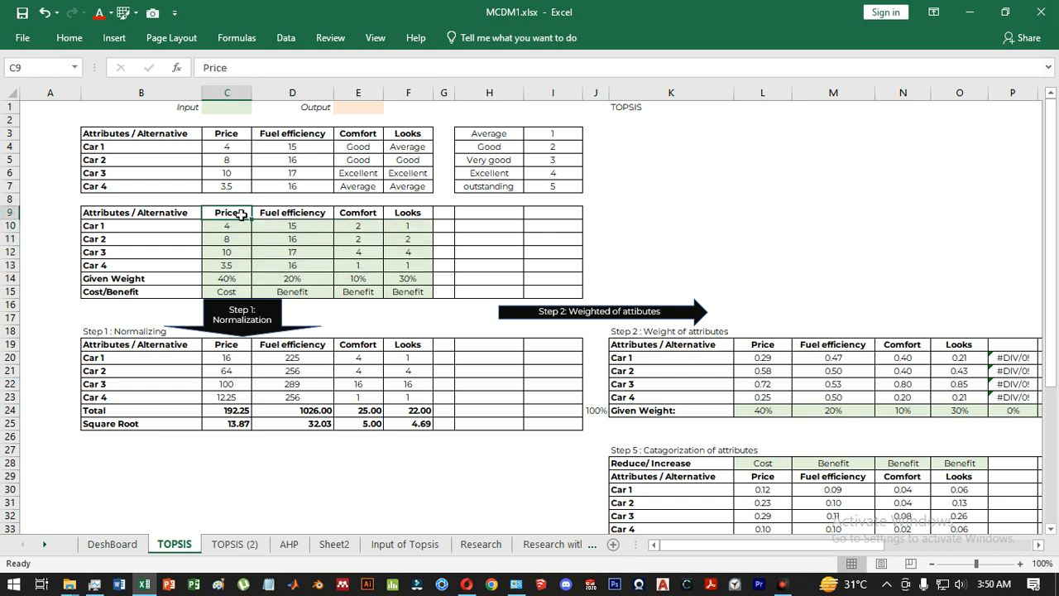
{"action": "left_click", "coordinate": [211, 279]}
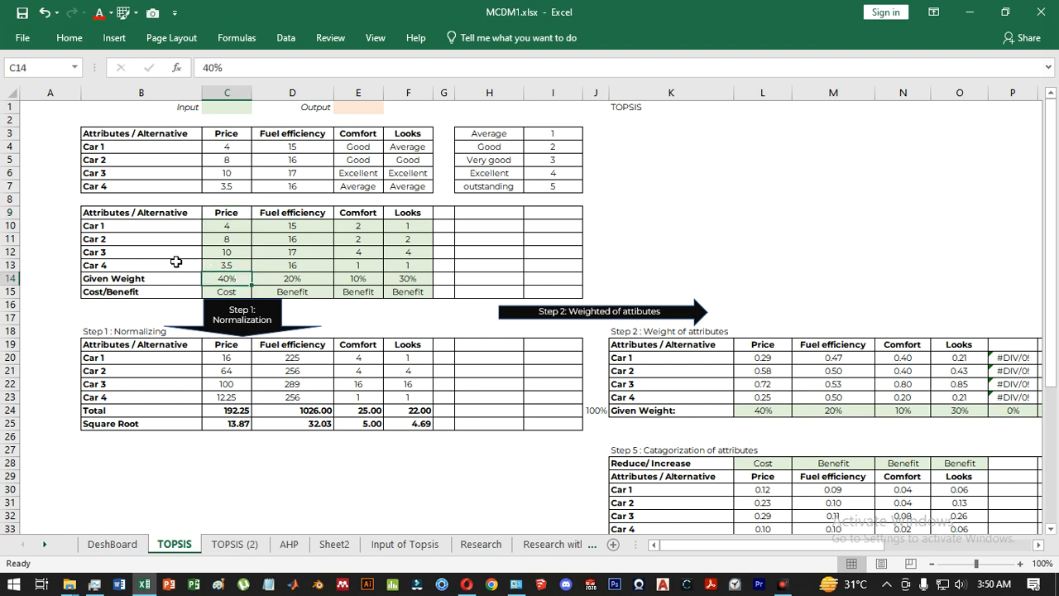
{"action": "left_click", "coordinate": [238, 212]}
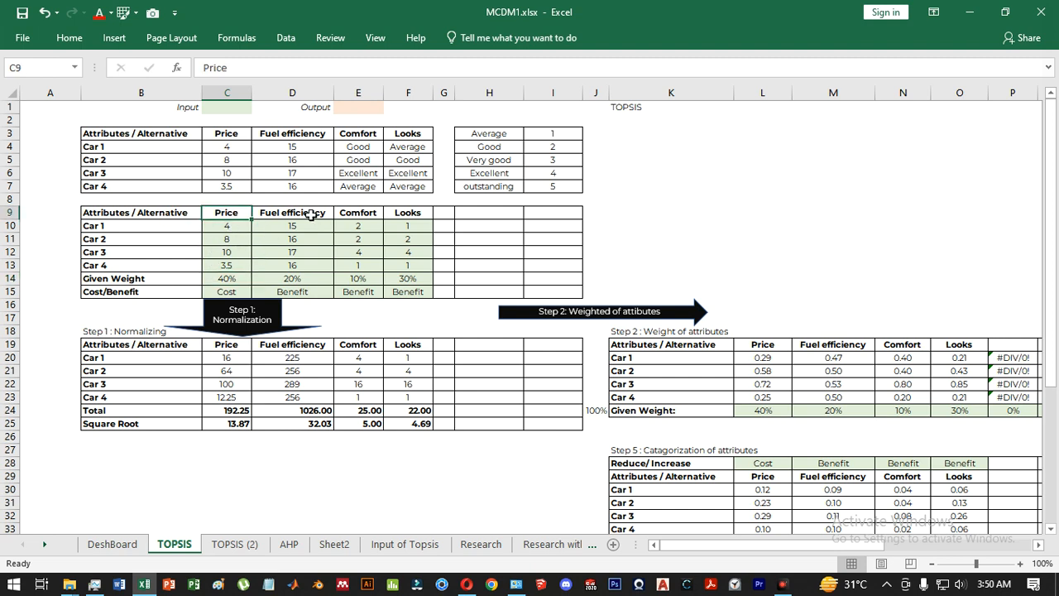
{"action": "left_click", "coordinate": [233, 278]}
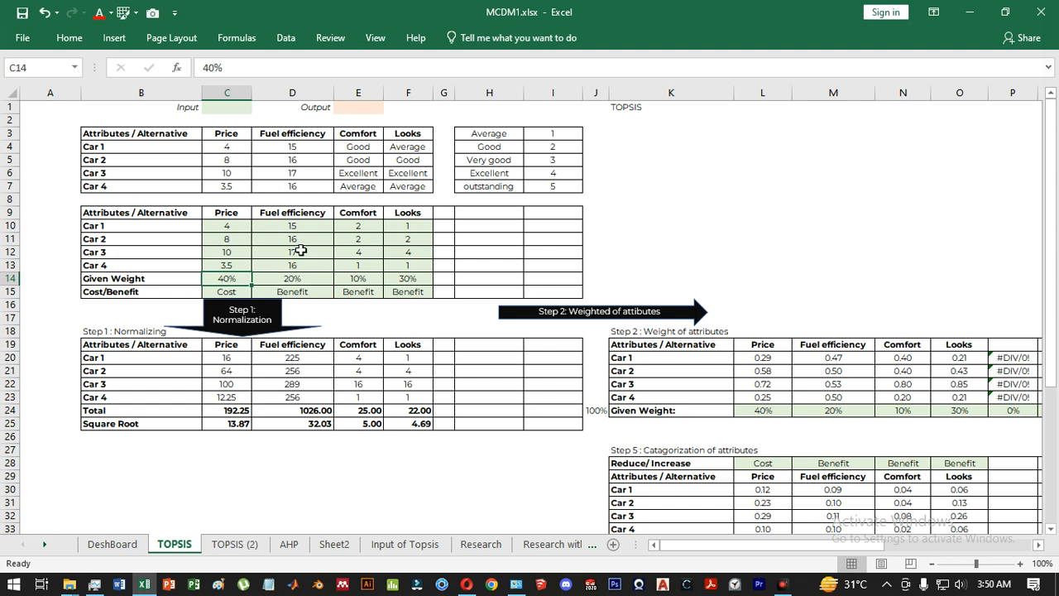
{"action": "left_click", "coordinate": [290, 207]}
{"action": "left_click", "coordinate": [293, 278]}
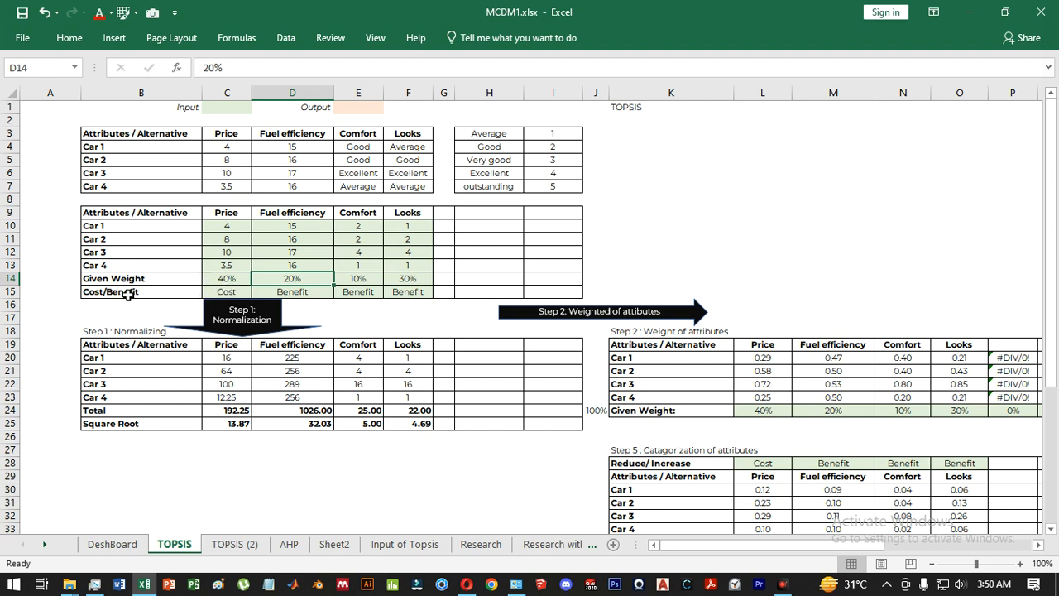
Examine the Cost/Benefit classification of each attribute, along with the Given Weight row of the second table
{"action": "left_click", "coordinate": [230, 293]}
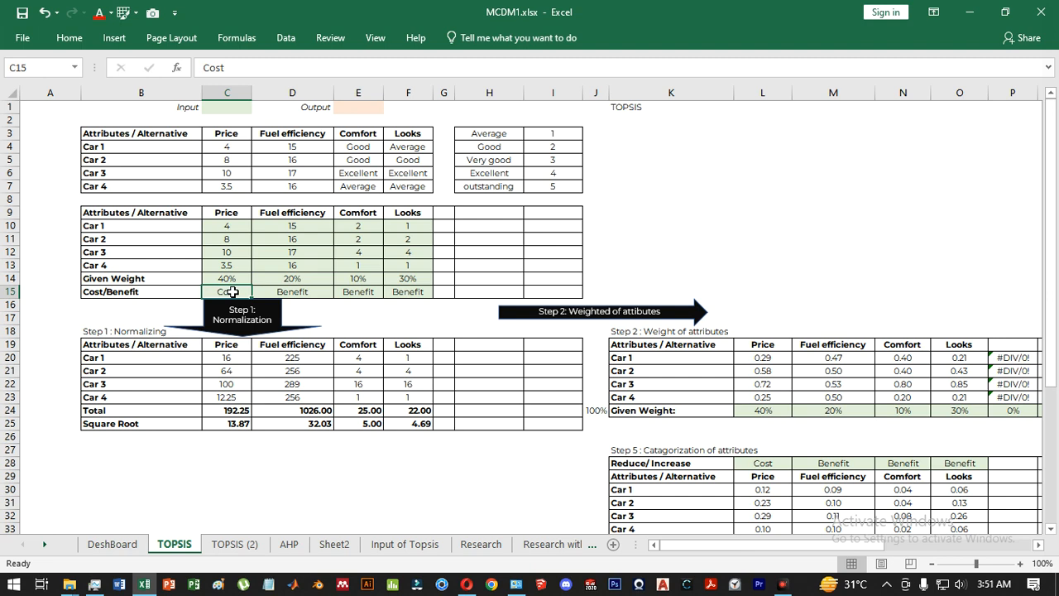
{"action": "left_click", "coordinate": [273, 290]}
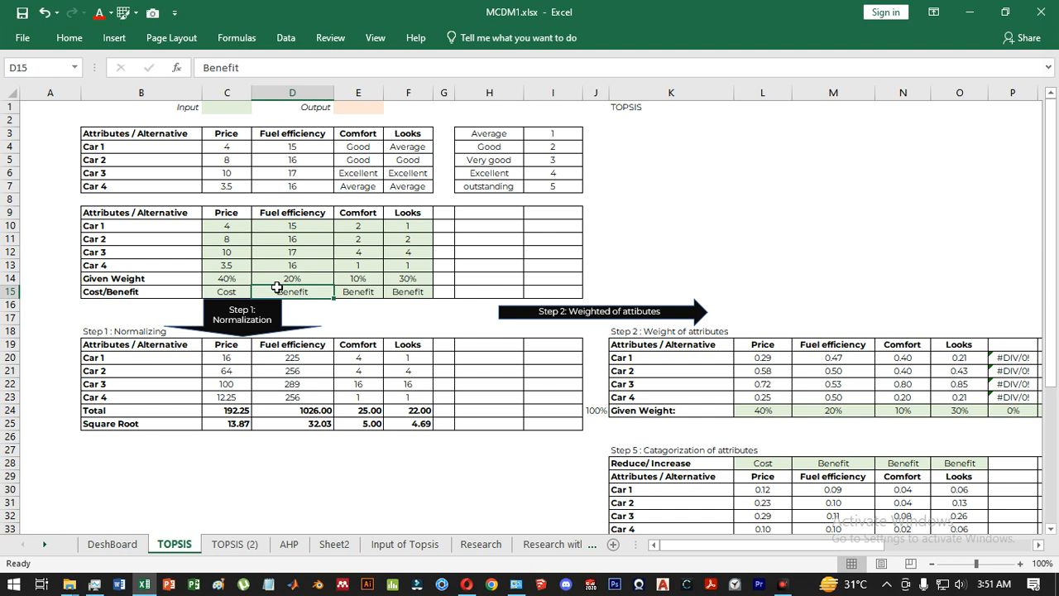
{"action": "left_click", "coordinate": [241, 305]}
{"action": "left_click", "coordinate": [233, 291]}
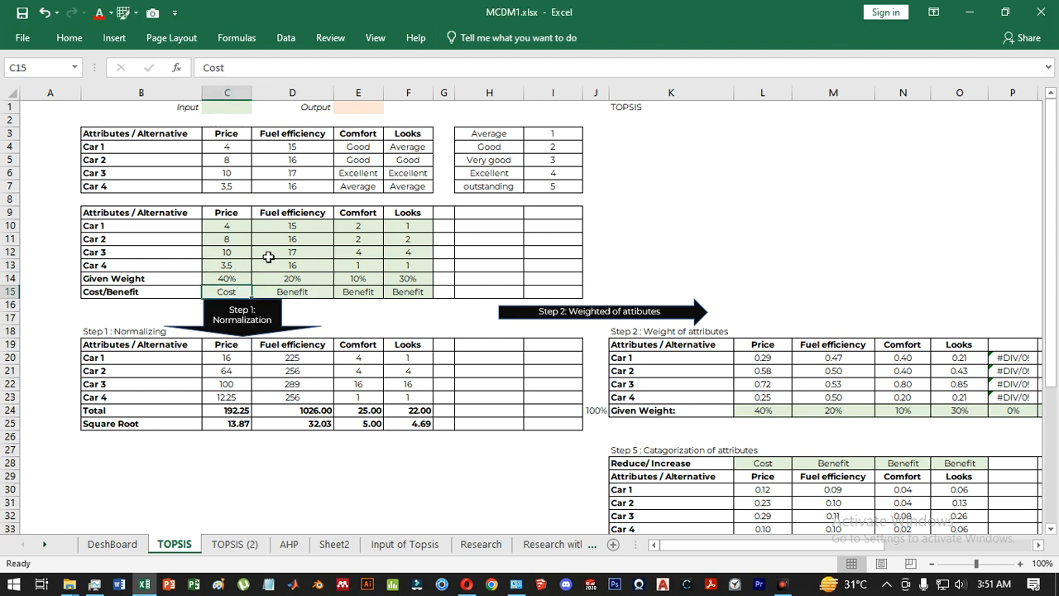
{"action": "left_click", "coordinate": [237, 216]}
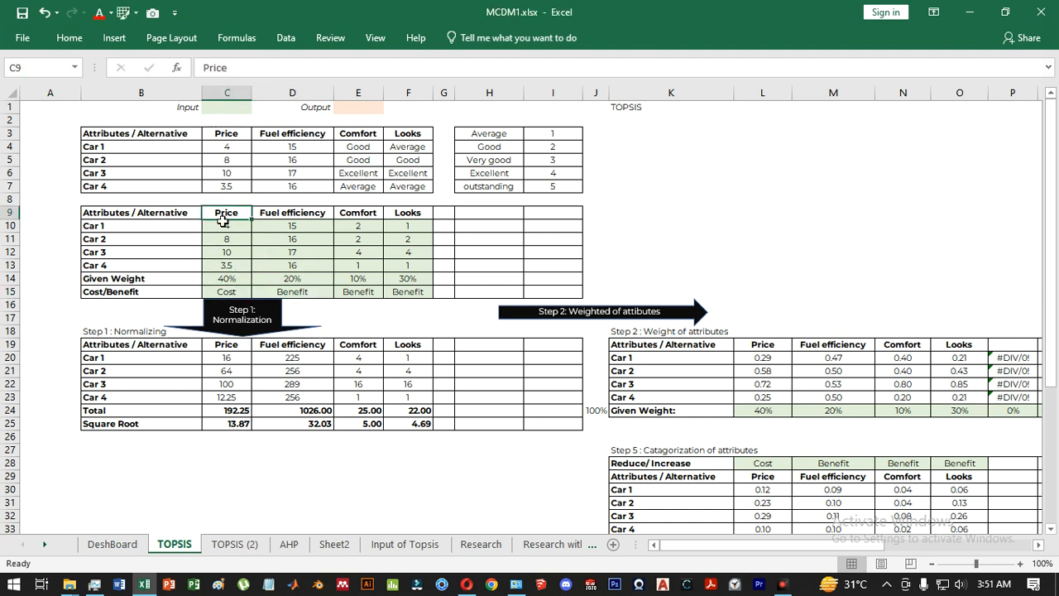
{"action": "left_click", "coordinate": [220, 291]}
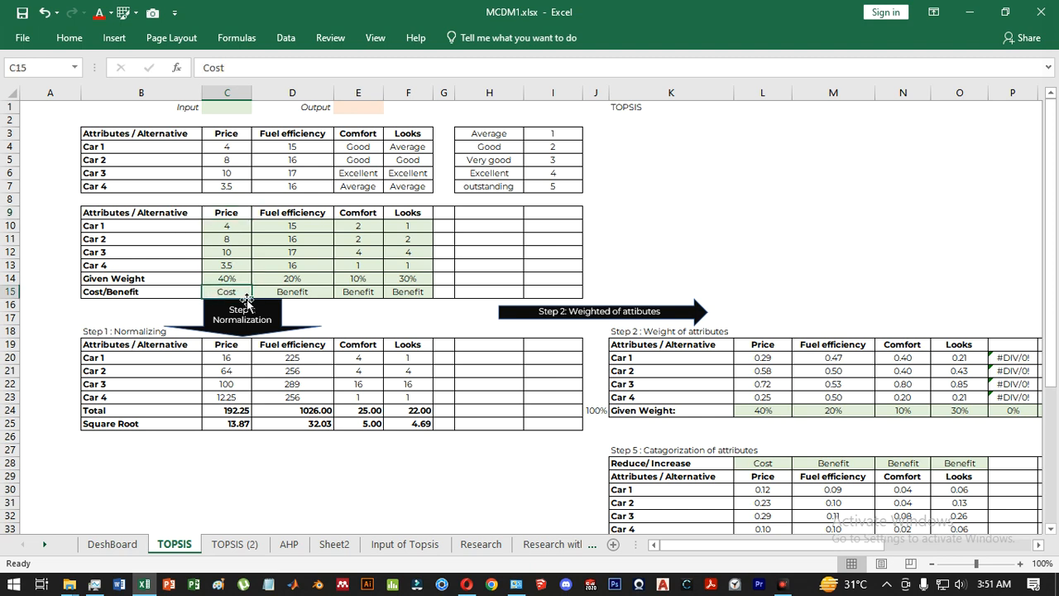
{"action": "left_click", "coordinate": [296, 211]}
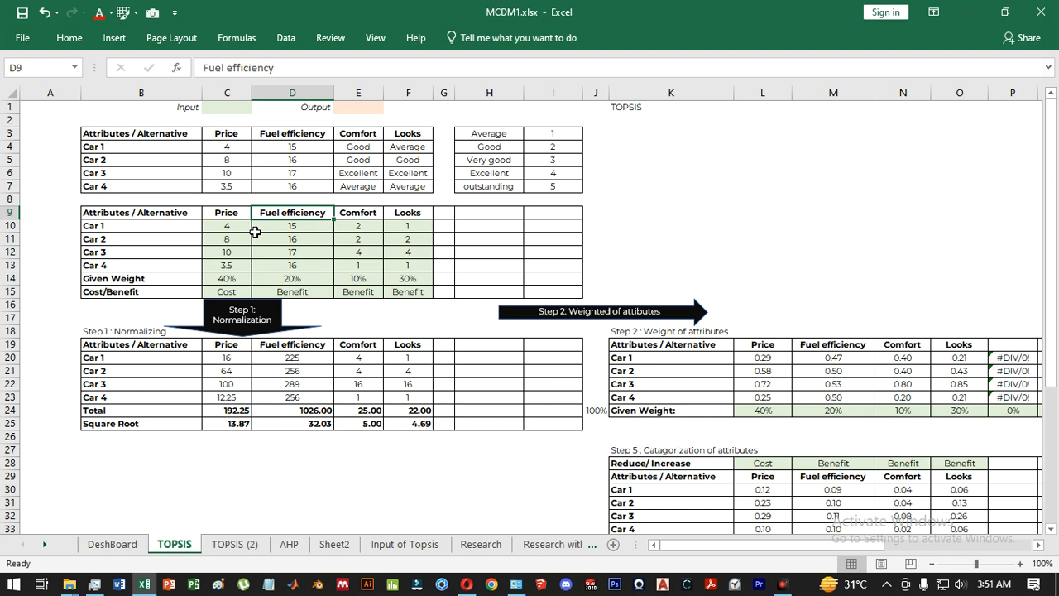
{"action": "left_click", "coordinate": [310, 290]}
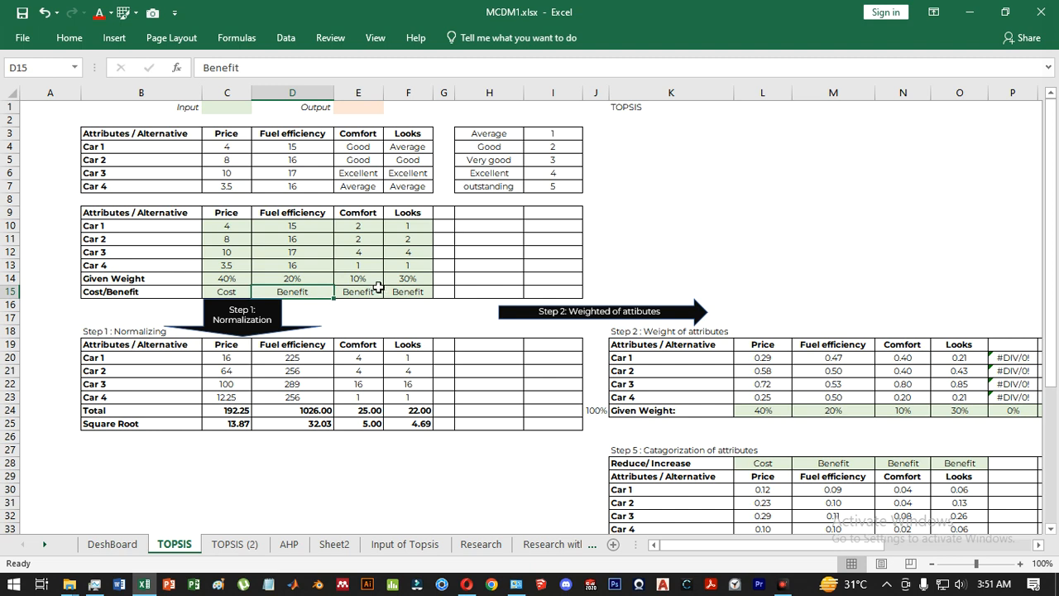
{"action": "left_click", "coordinate": [348, 292]}
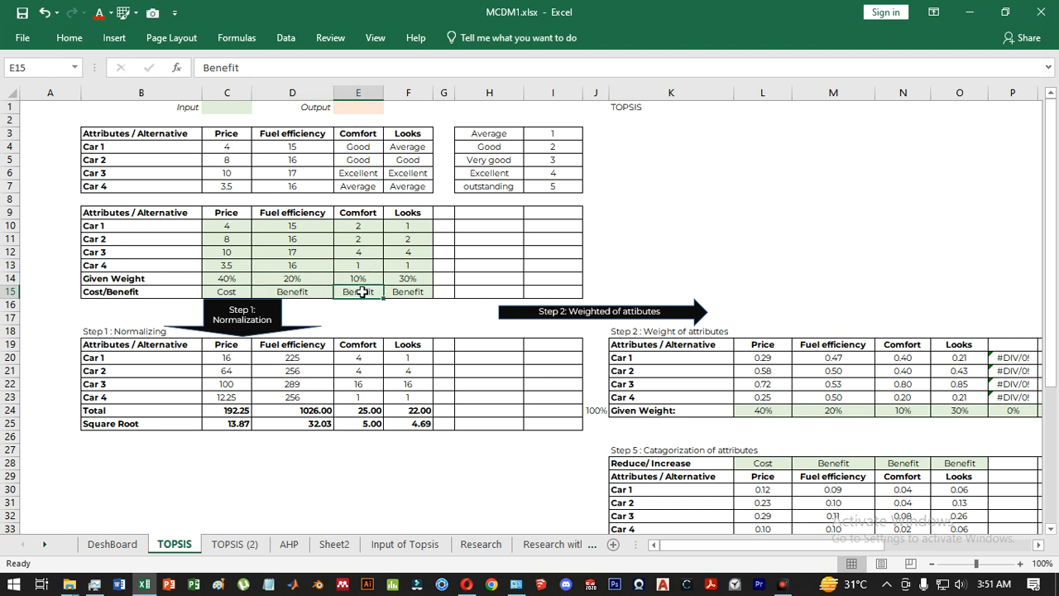
{"action": "left_click", "coordinate": [409, 295]}
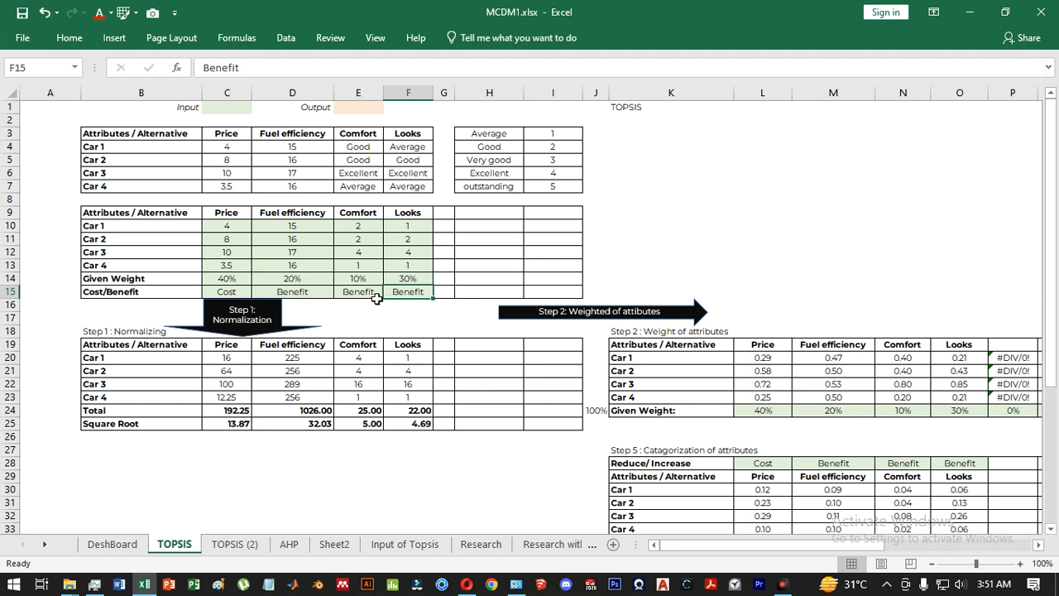
{"action": "left_click_drag", "start_coordinate": [116, 279], "coordinate": [437, 288]}
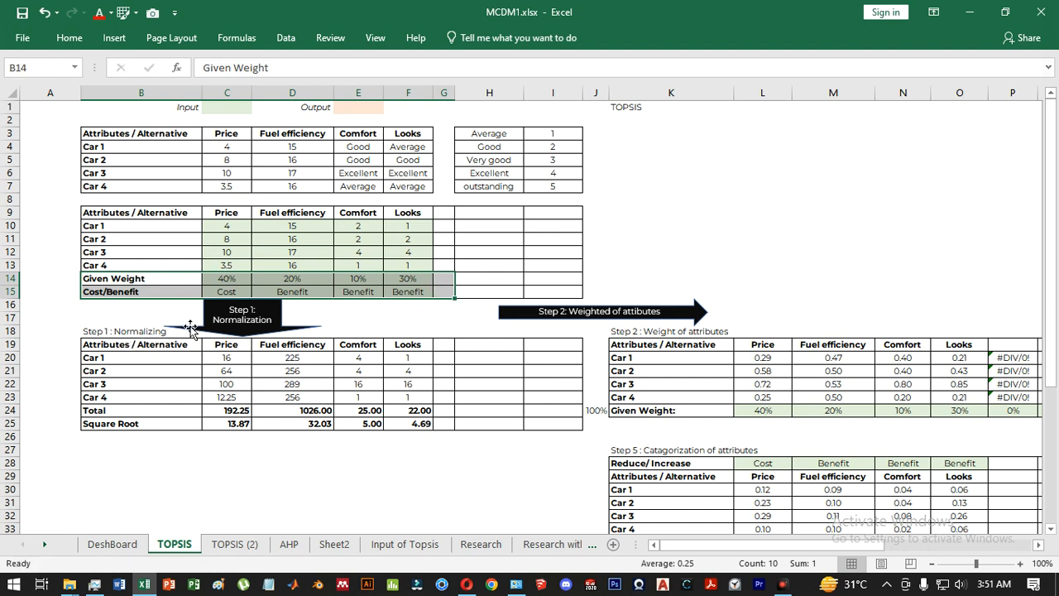
Examine the Step 1 Normalizing table's squared Price values and the SUM formula behind the Price total
{"action": "left_click", "coordinate": [116, 327]}
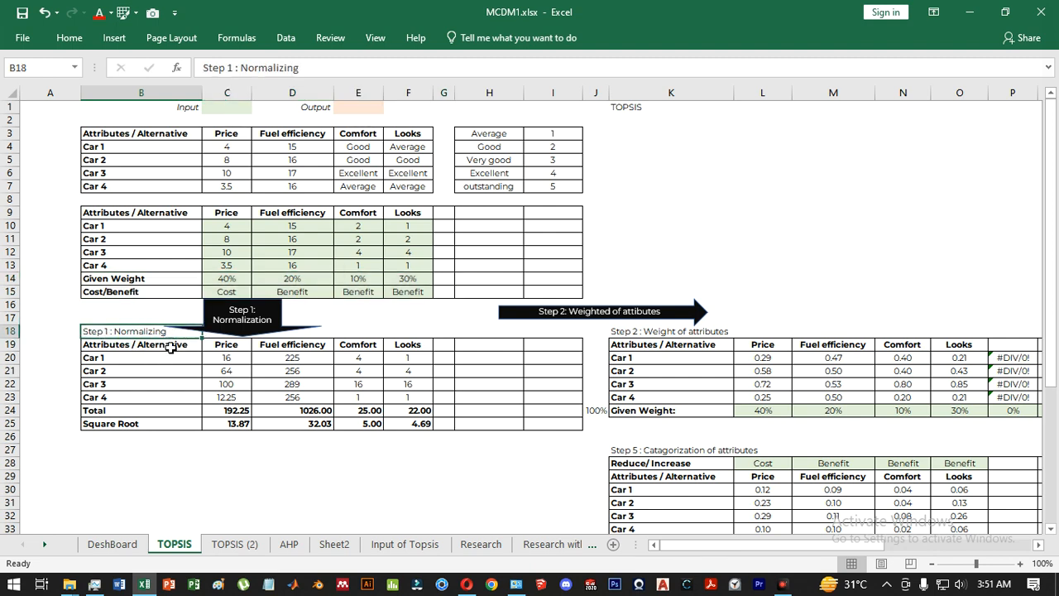
{"action": "left_click", "coordinate": [212, 382]}
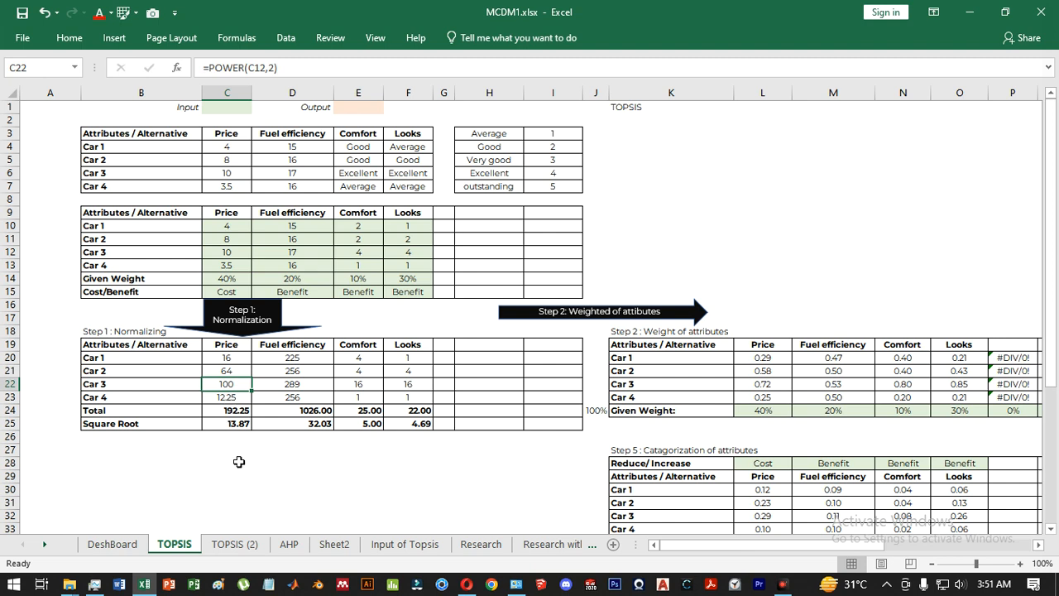
{"action": "left_click", "coordinate": [219, 411]}
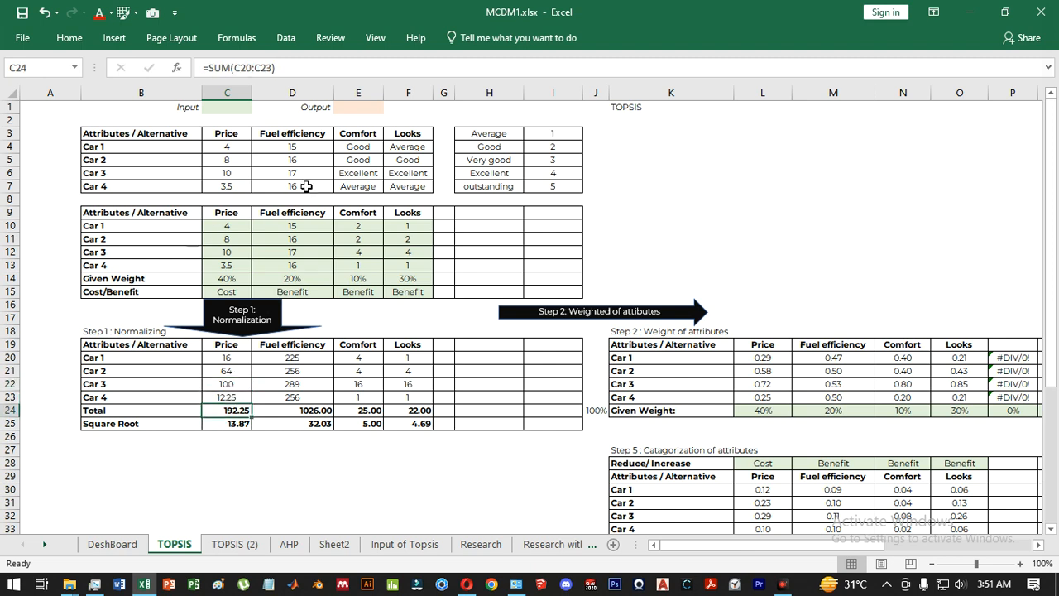
{"action": "left_click_drag", "start_coordinate": [237, 357], "coordinate": [228, 397]}
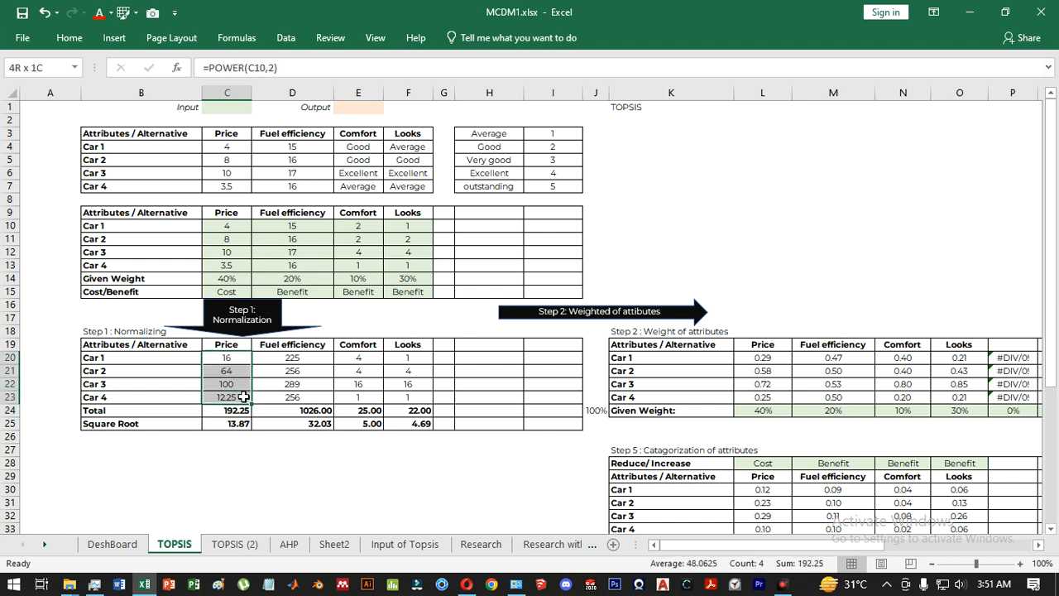
{"action": "left_click", "coordinate": [235, 411]}
{"action": "left_click", "coordinate": [238, 67]}
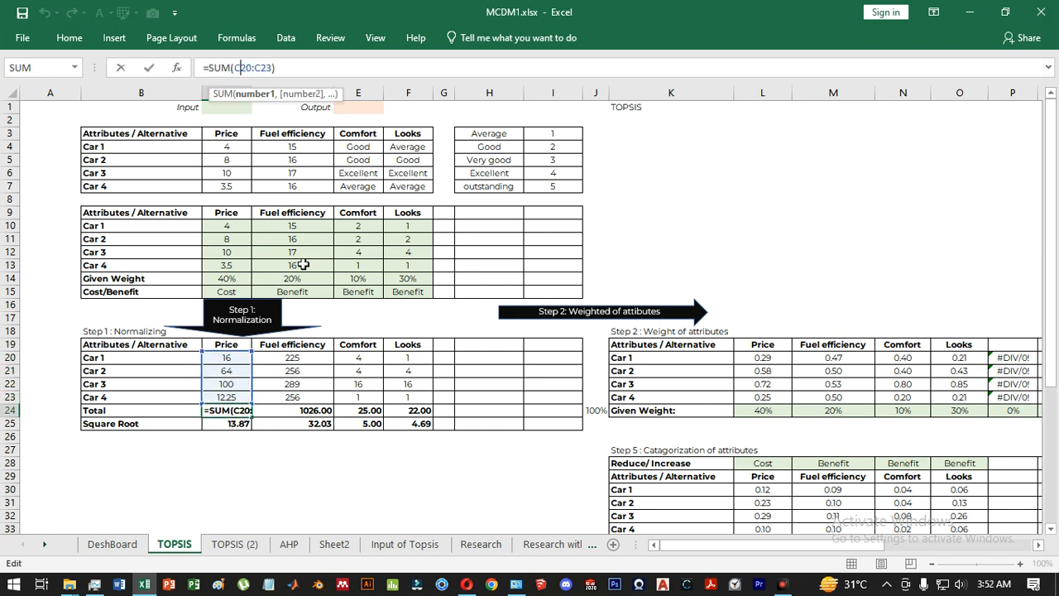
{"action": "left_click_drag", "start_coordinate": [284, 66], "coordinate": [167, 86]}
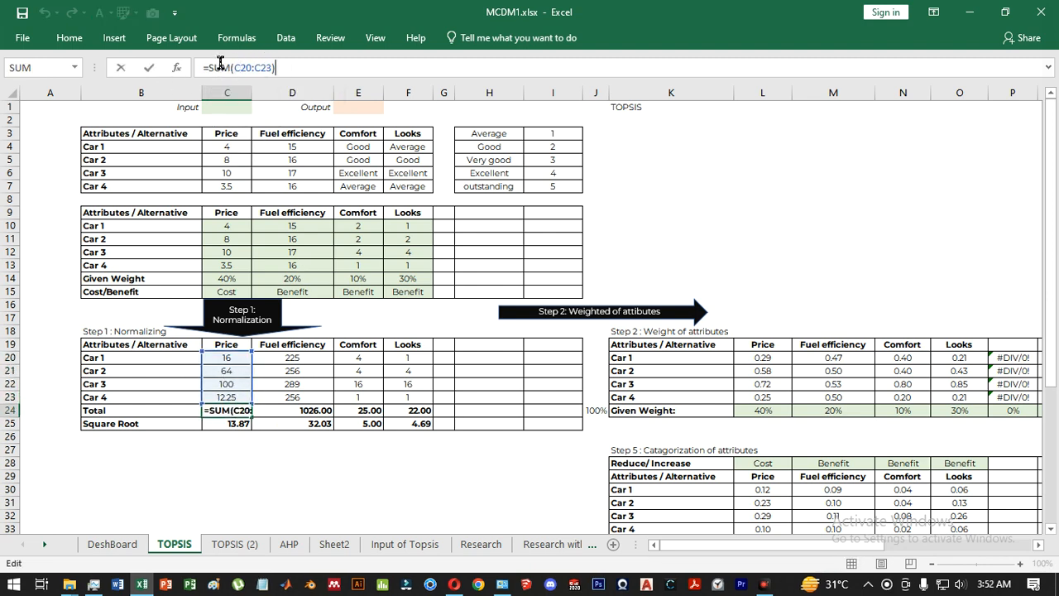
{"action": "left_click_drag", "start_coordinate": [258, 71], "coordinate": [172, 70]}
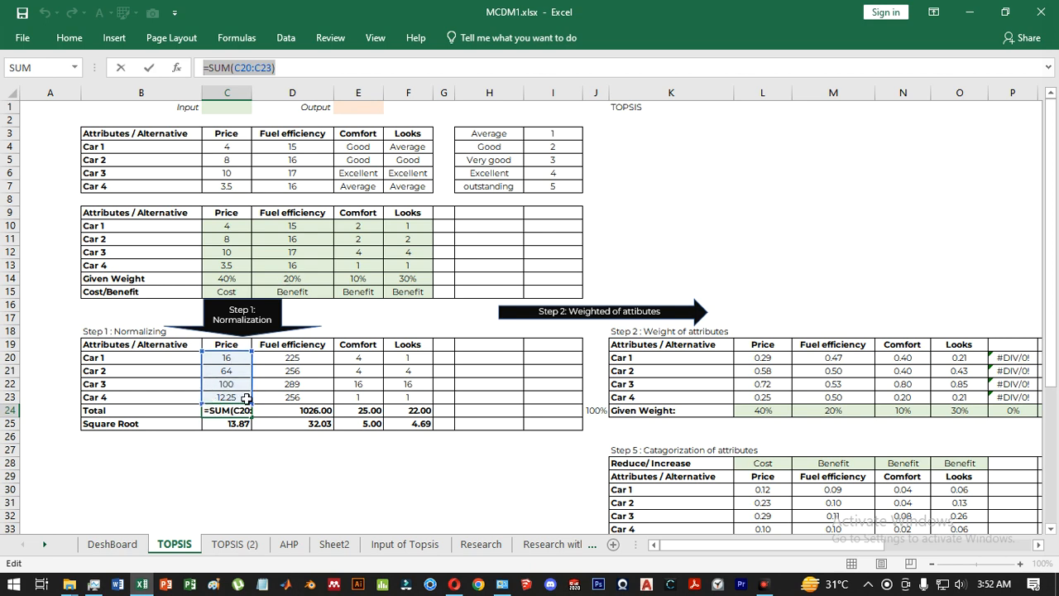
{"action": "key", "text": "Escape"}
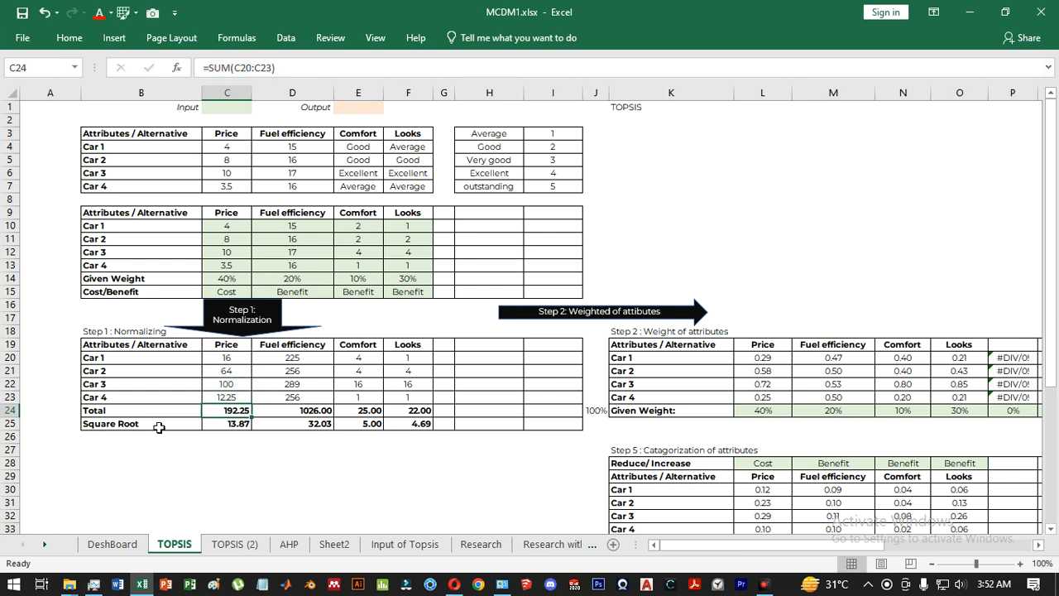
Inspect the SQRT formula in the Square Root row of the Price column
{"action": "left_click", "coordinate": [221, 425]}
{"action": "double_click", "coordinate": [236, 424]}
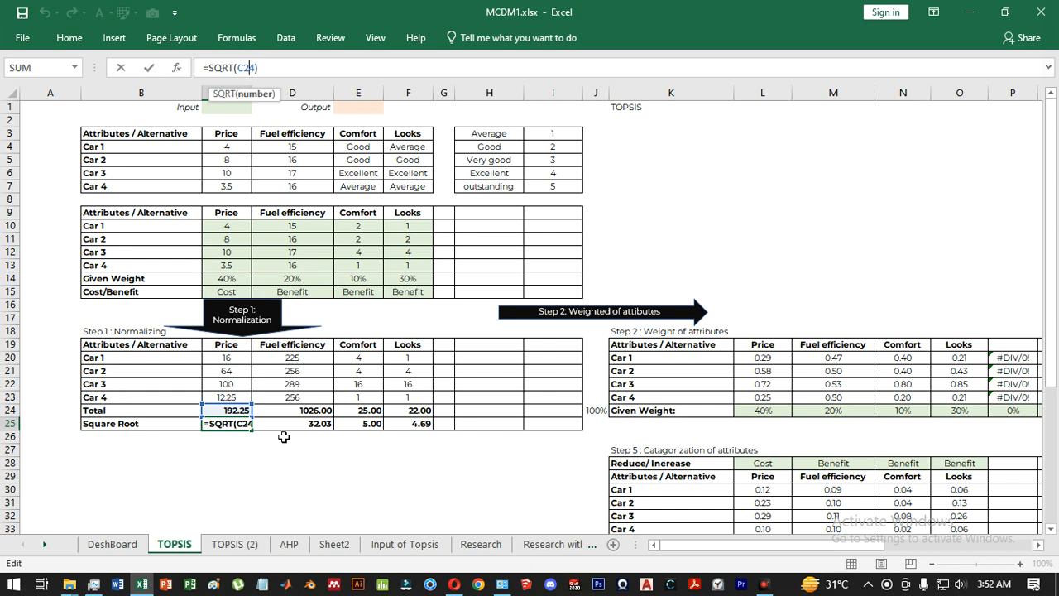
{"action": "key", "text": "Escape"}
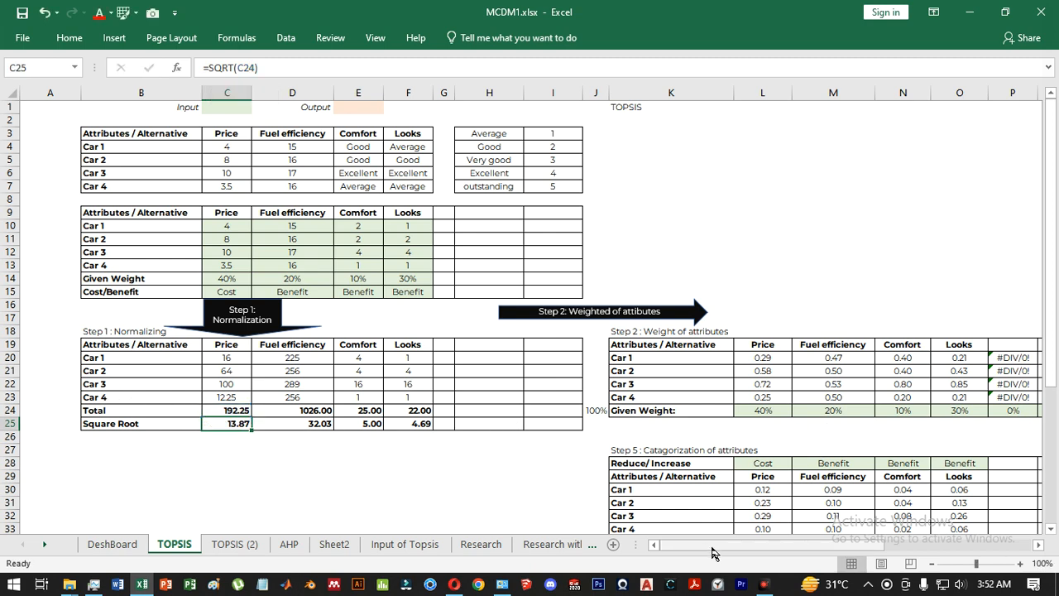
Inspect the Step 2 formulas that divide the Price and Fuel efficiency scores by their column's square root
{"action": "left_click_drag", "start_coordinate": [712, 546], "coordinate": [756, 546]}
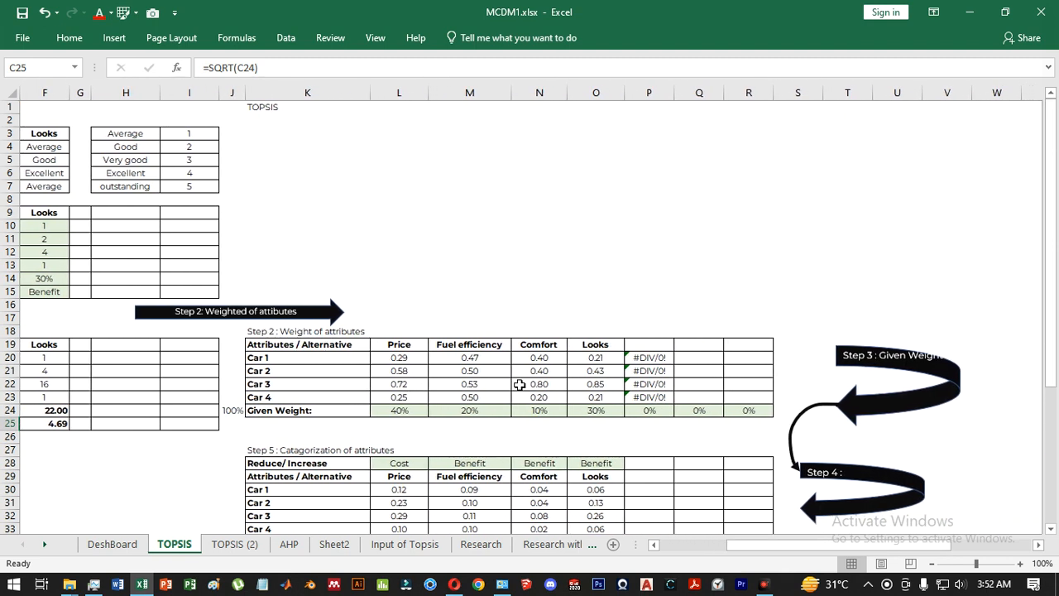
{"action": "left_click", "coordinate": [480, 363]}
{"action": "key", "text": "Left"}
{"action": "left_click_drag", "start_coordinate": [751, 546], "coordinate": [693, 546]}
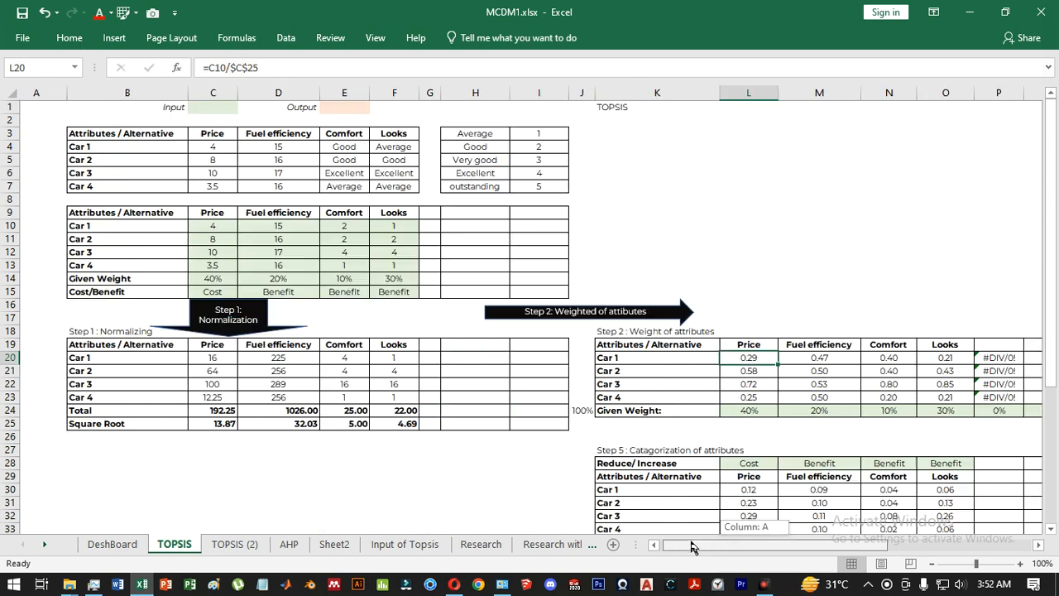
{"action": "left_click", "coordinate": [240, 66]}
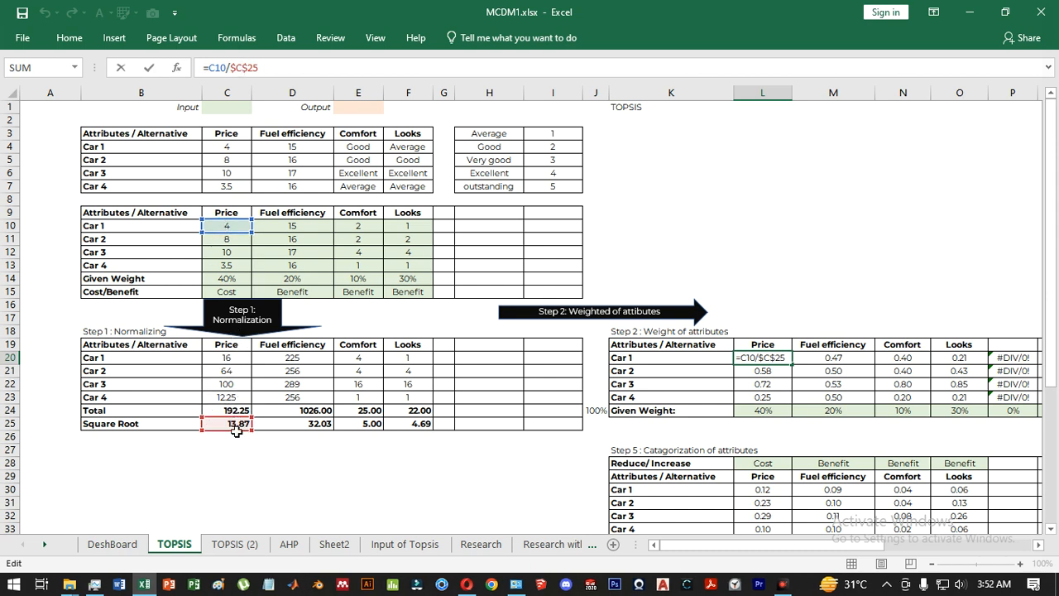
{"action": "left_click", "coordinate": [762, 373]}
{"action": "left_click", "coordinate": [815, 373]}
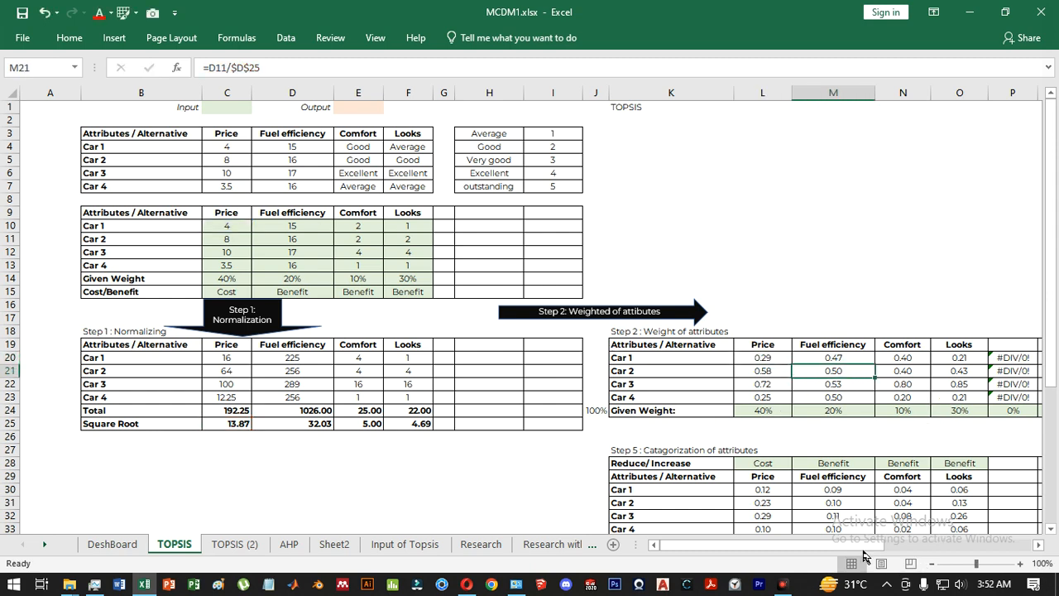
Clear the #DIV/0! errors and 0% weights from P19:S26 beside the Step 2 attributes
{"action": "left_click_drag", "start_coordinate": [864, 546], "coordinate": [916, 546]}
{"action": "scroll", "coordinate": [703, 377], "scroll_direction": "down", "scroll_amount": 3}
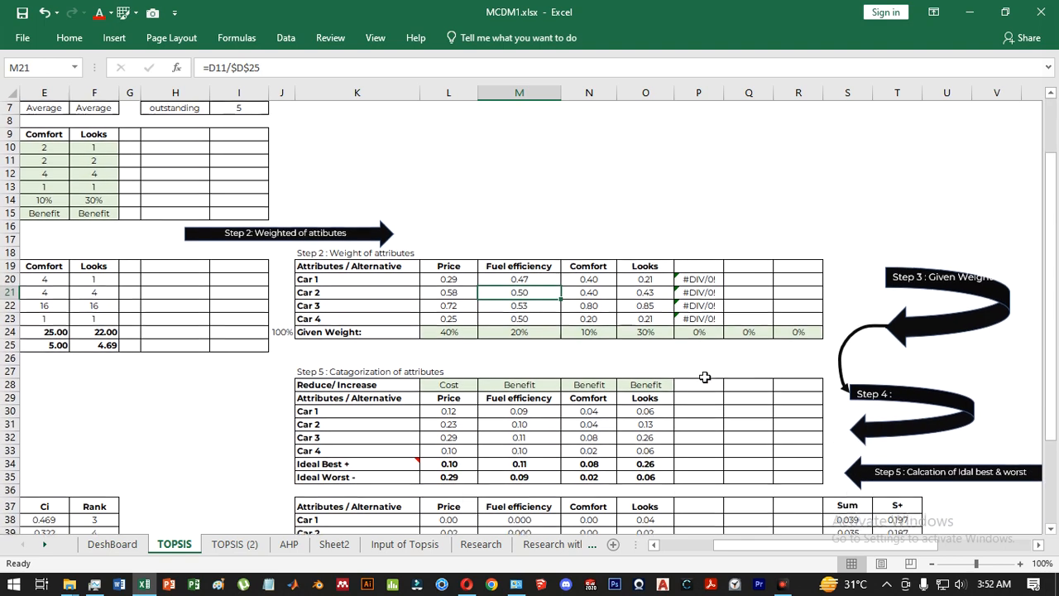
{"action": "left_click_drag", "start_coordinate": [699, 225], "coordinate": [852, 319]}
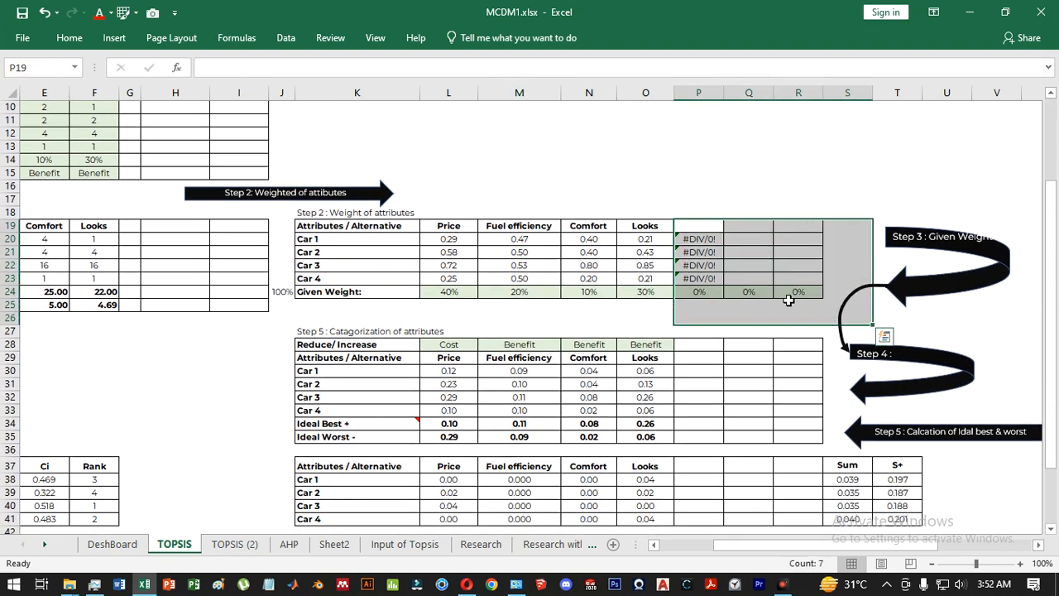
{"action": "key", "text": "Delete"}
Examine Car 1's weighted Looks formula and the heading of the Step 5 categorization table
{"action": "left_click", "coordinate": [645, 371]}
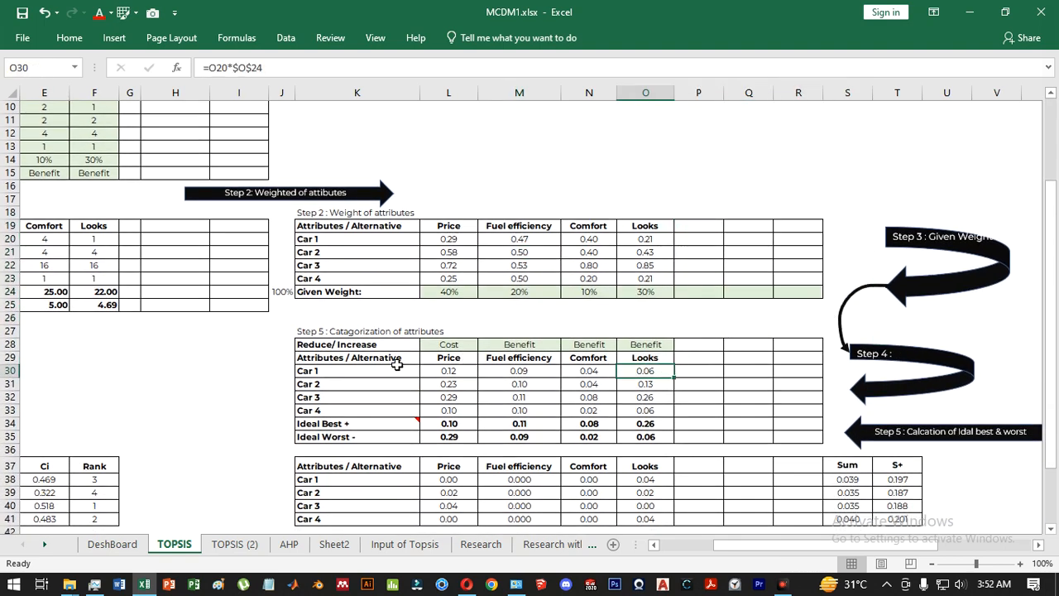
{"action": "left_click", "coordinate": [303, 331]}
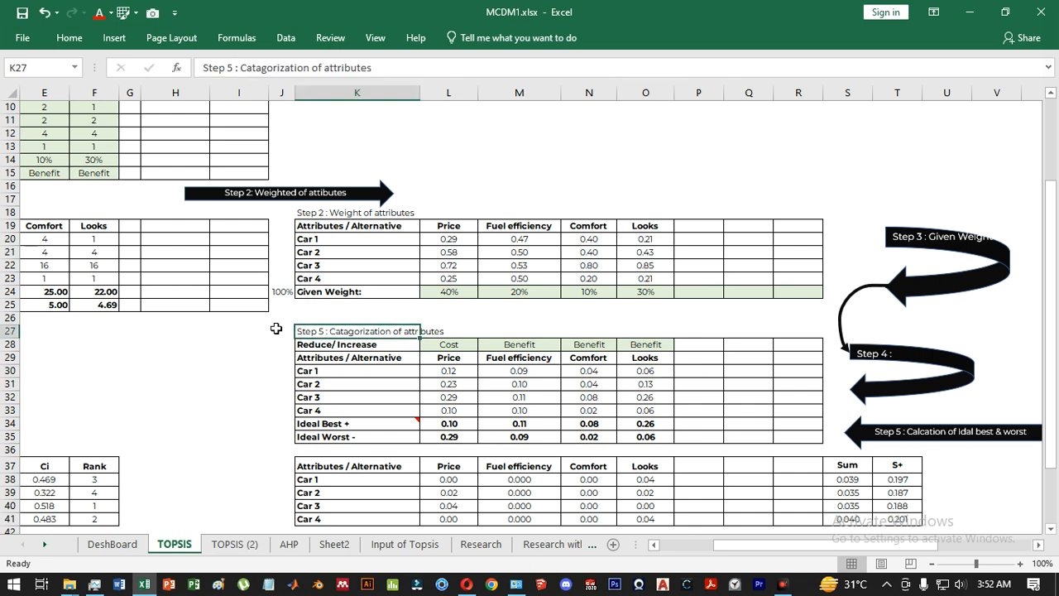
{"action": "double_click", "coordinate": [323, 329]}
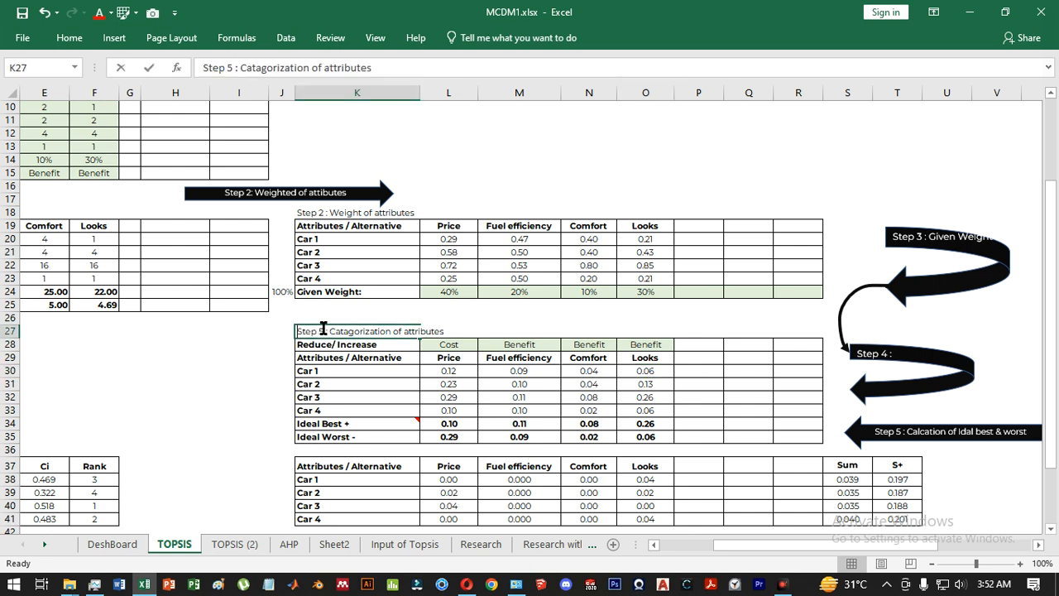
{"action": "left_click", "coordinate": [768, 293]}
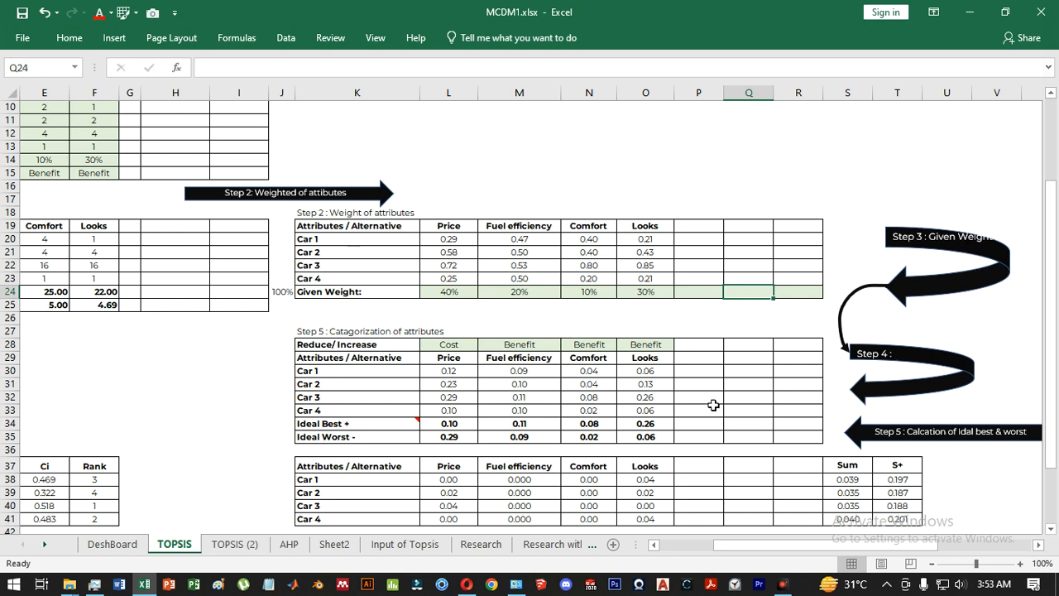
Review the Given Weight and Cost/Benefit rows of the numeric decision matrix
{"action": "left_click_drag", "start_coordinate": [809, 554], "coordinate": [755, 553]}
{"action": "left_click_drag", "start_coordinate": [230, 159], "coordinate": [418, 161]}
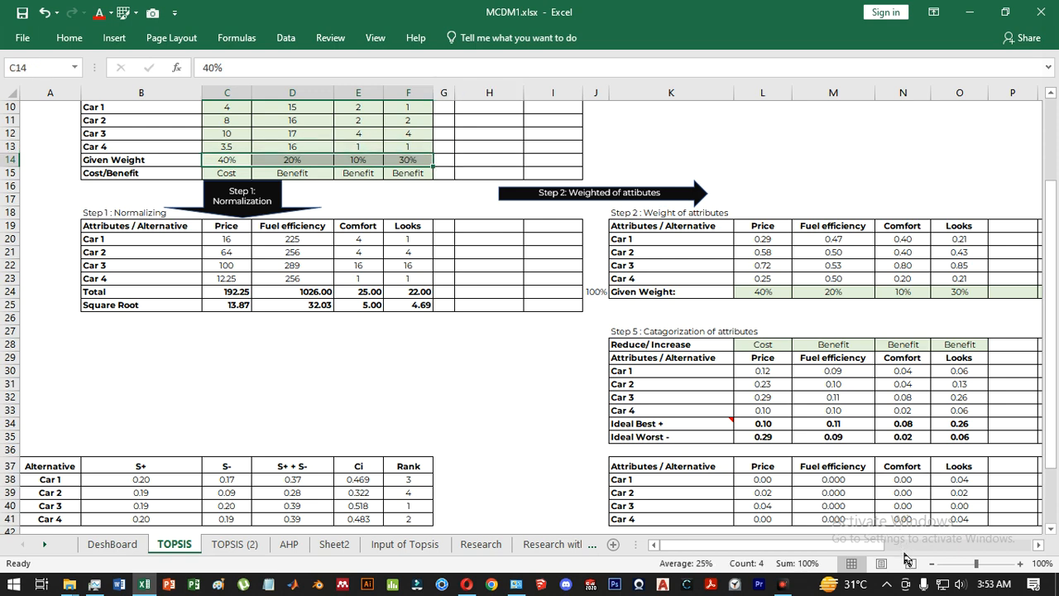
{"action": "mouse_move", "coordinate": [870, 546]}
{"action": "left_mouse_down"}
{"action": "mouse_move", "coordinate": [894, 546]}
{"action": "mouse_move", "coordinate": [876, 546]}
{"action": "left_mouse_up"}
{"action": "left_click_drag", "start_coordinate": [162, 173], "coordinate": [347, 173]}
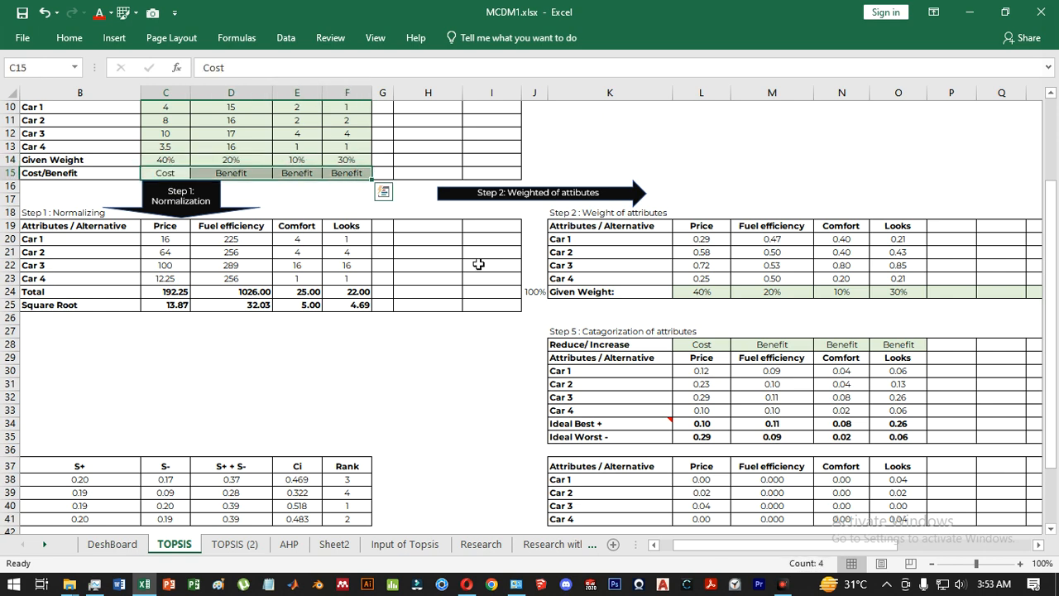
{"action": "left_click_drag", "start_coordinate": [796, 546], "coordinate": [836, 550]}
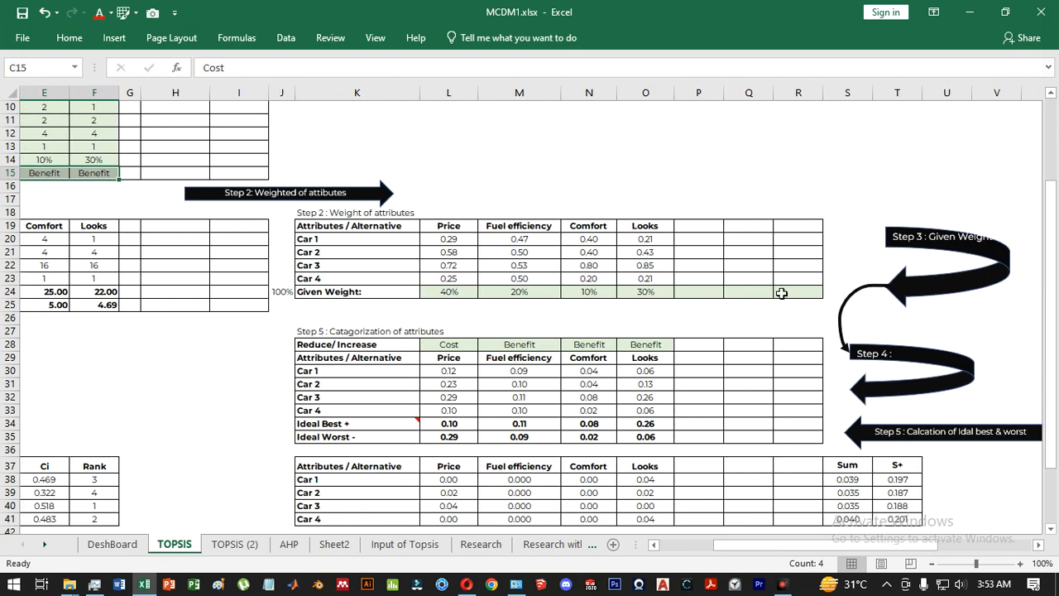
Examine the Step 5 Price column and inspect the IF formula that picks its Ideal Best value
{"action": "left_click", "coordinate": [322, 331]}
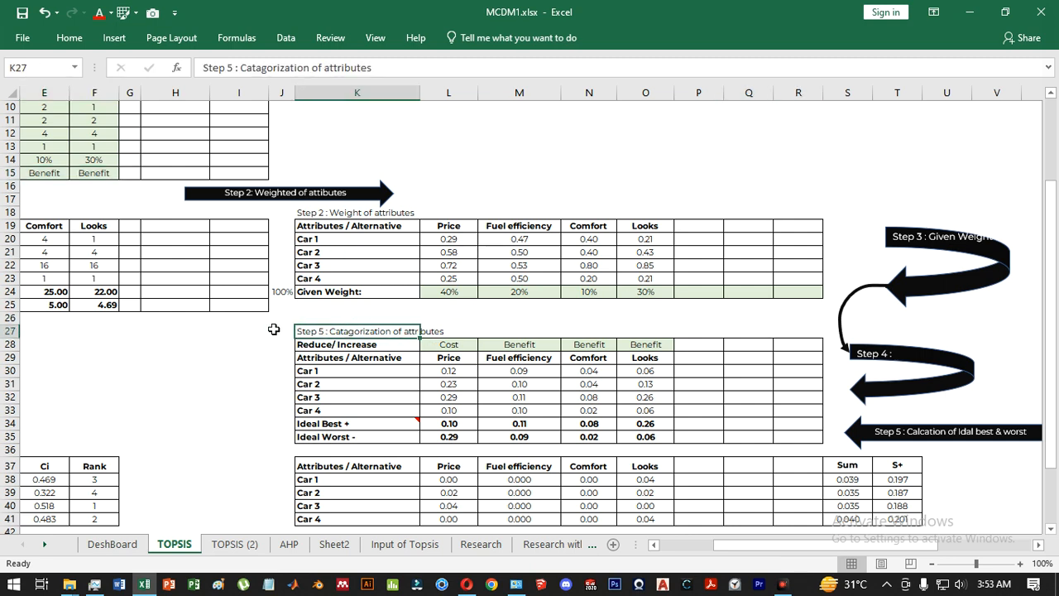
{"action": "left_click", "coordinate": [492, 360]}
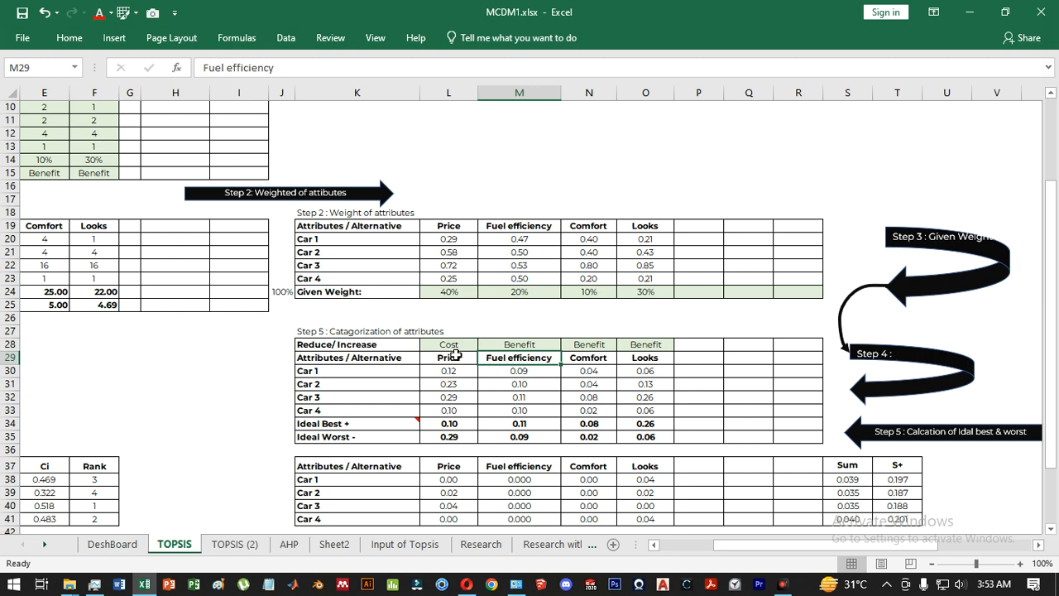
{"action": "left_click", "coordinate": [456, 357]}
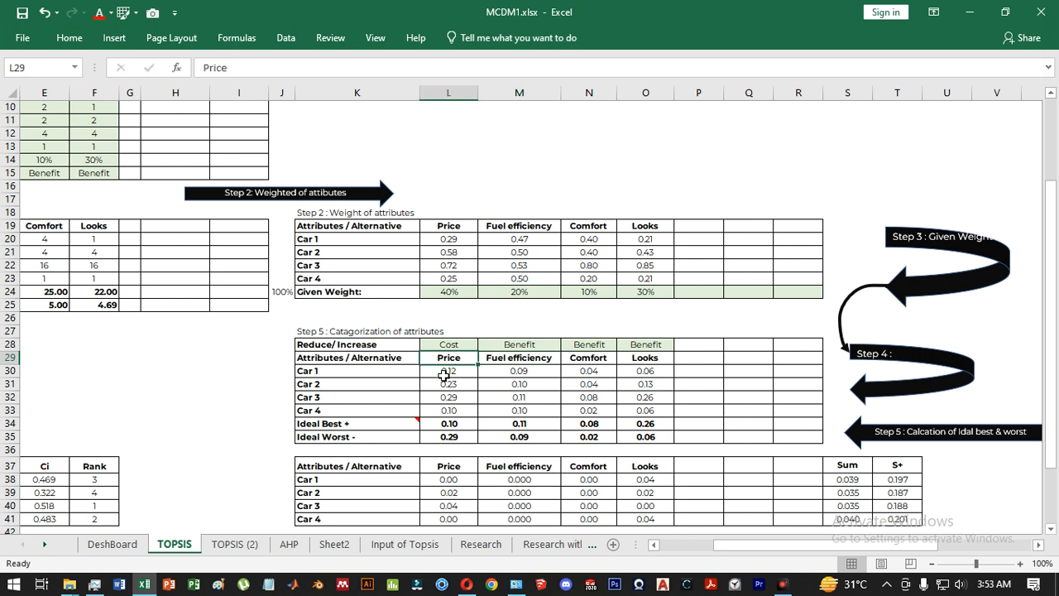
{"action": "left_click", "coordinate": [444, 376]}
{"action": "left_click", "coordinate": [452, 425]}
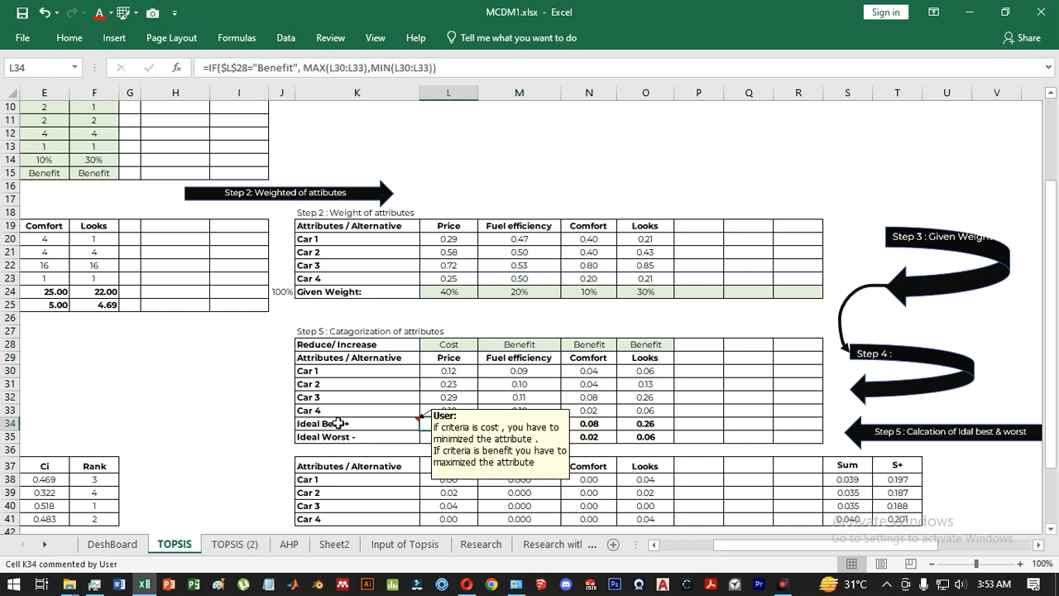
{"action": "left_click", "coordinate": [348, 68]}
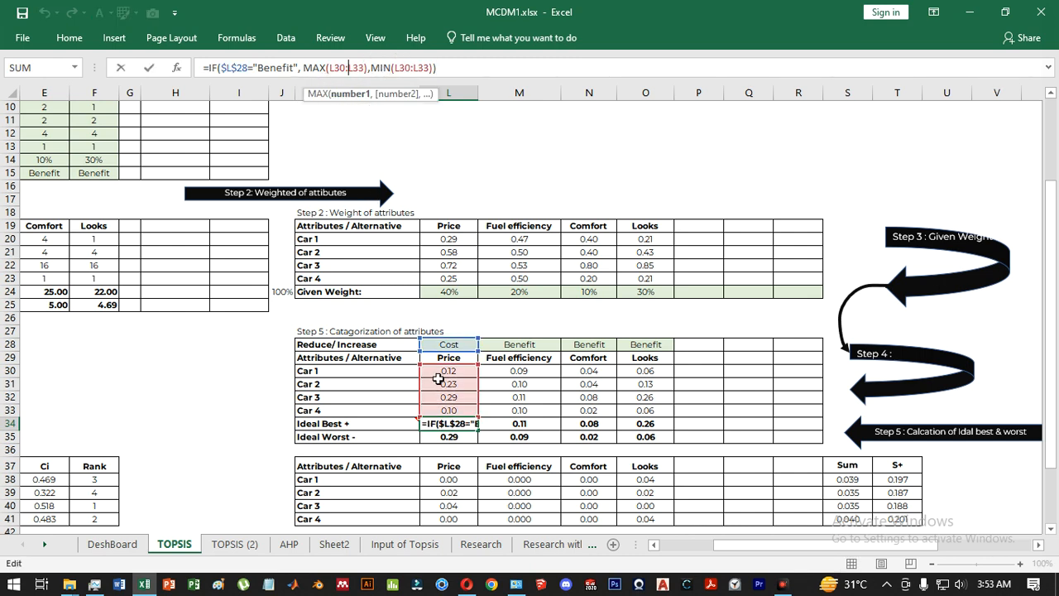
{"action": "key", "text": "Escape"}
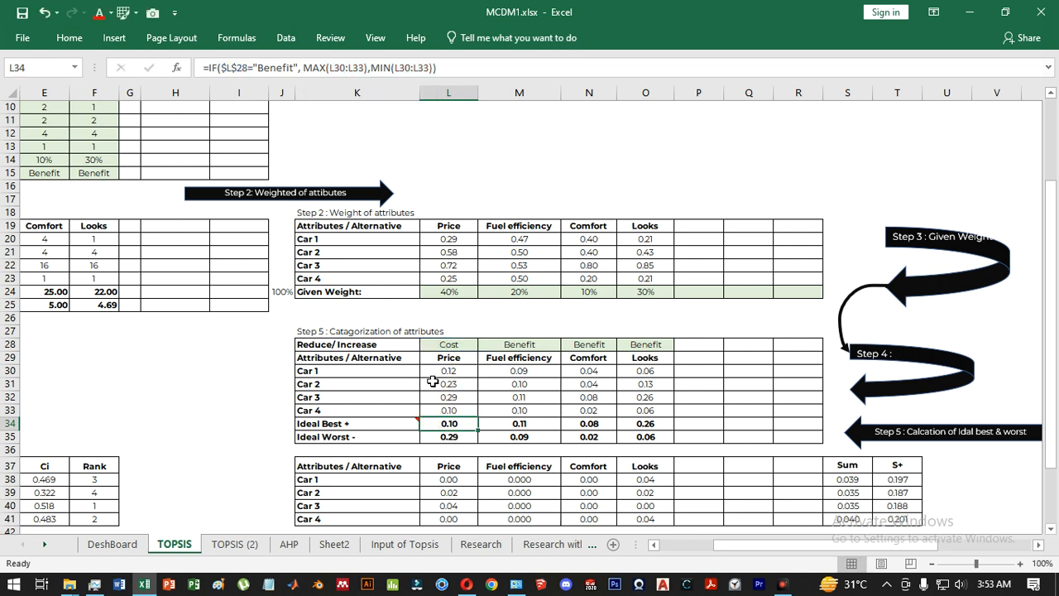
Compare the Price and Fuel efficiency classifications, and check Fuel efficiency's Ideal Best formula against its four weighted values
{"action": "left_click", "coordinate": [444, 342]}
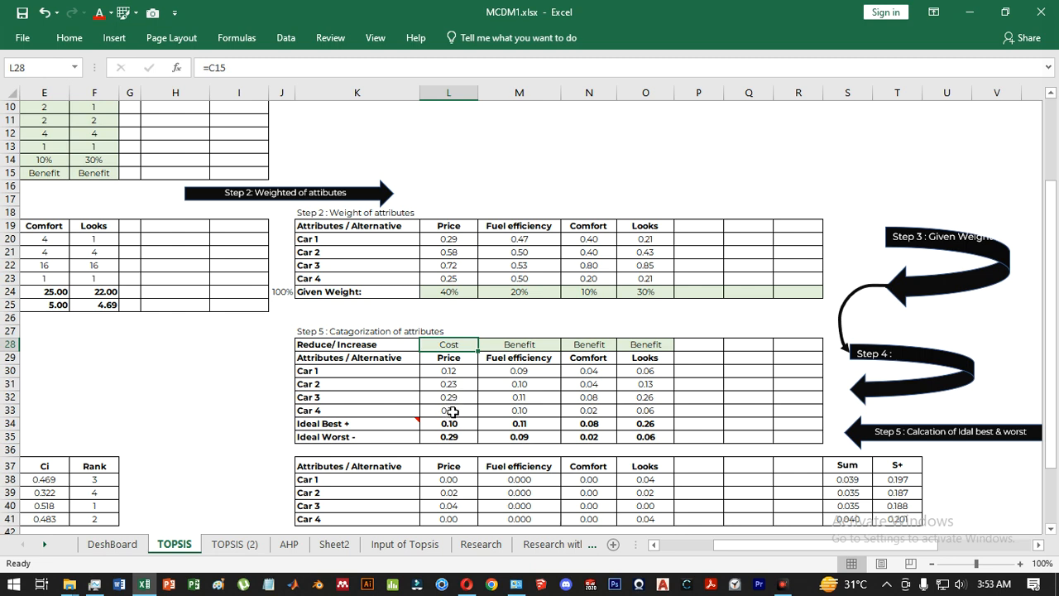
{"action": "left_click", "coordinate": [518, 351]}
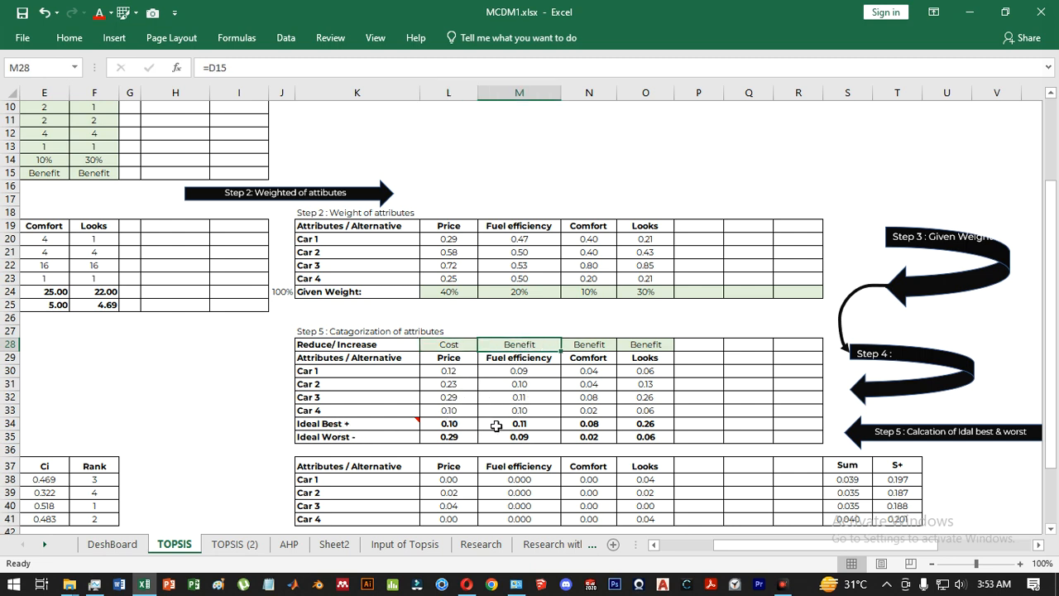
{"action": "left_click", "coordinate": [524, 425]}
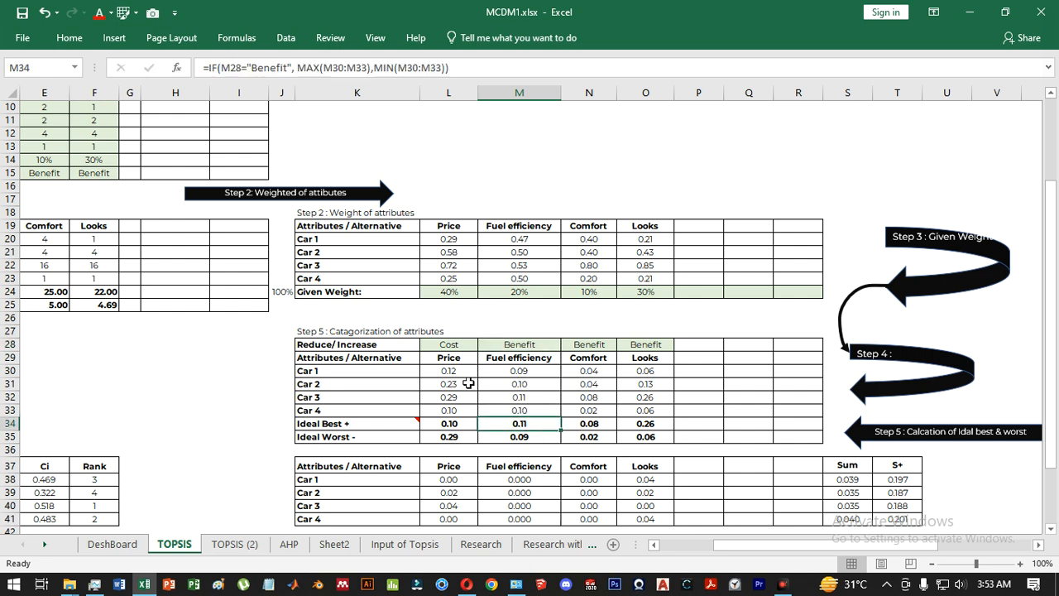
{"action": "left_click_drag", "start_coordinate": [523, 369], "coordinate": [520, 410]}
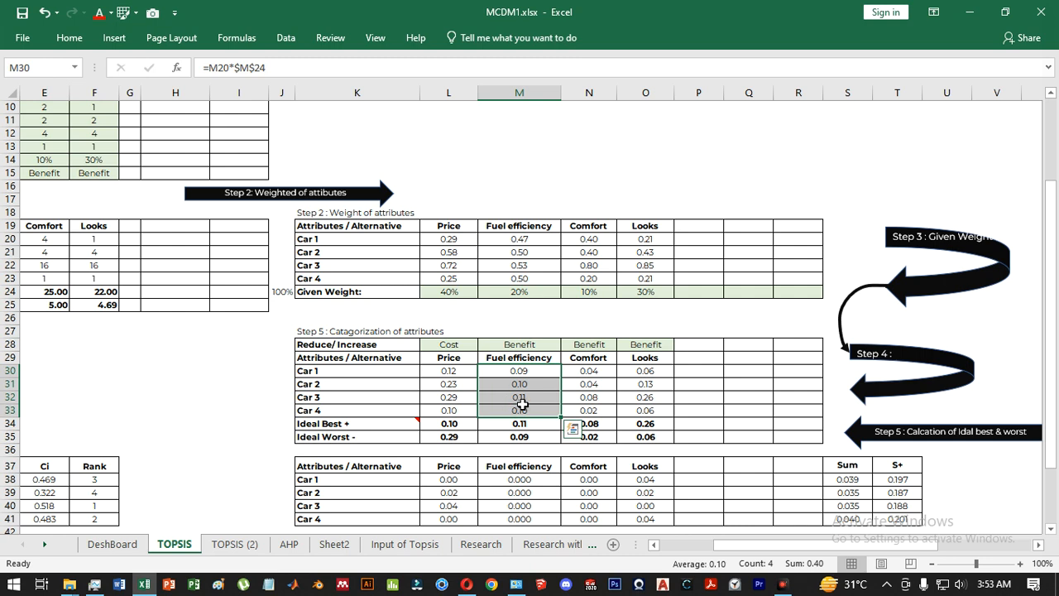
Inspect the cells referenced by Car 1's weighted Price formula in the Step 5 table
{"action": "left_click", "coordinate": [447, 372]}
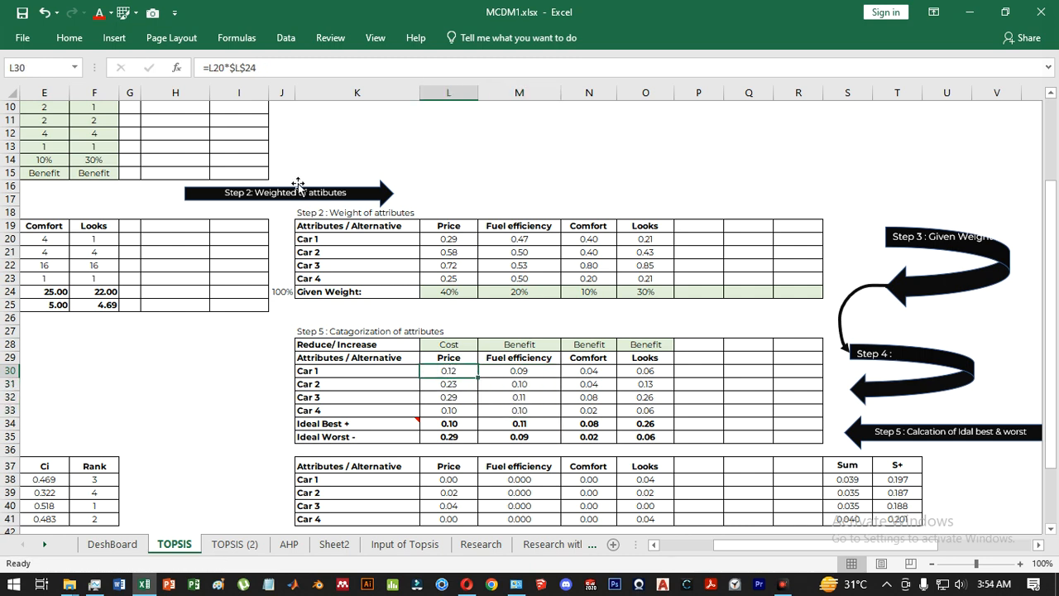
{"action": "left_click", "coordinate": [239, 68]}
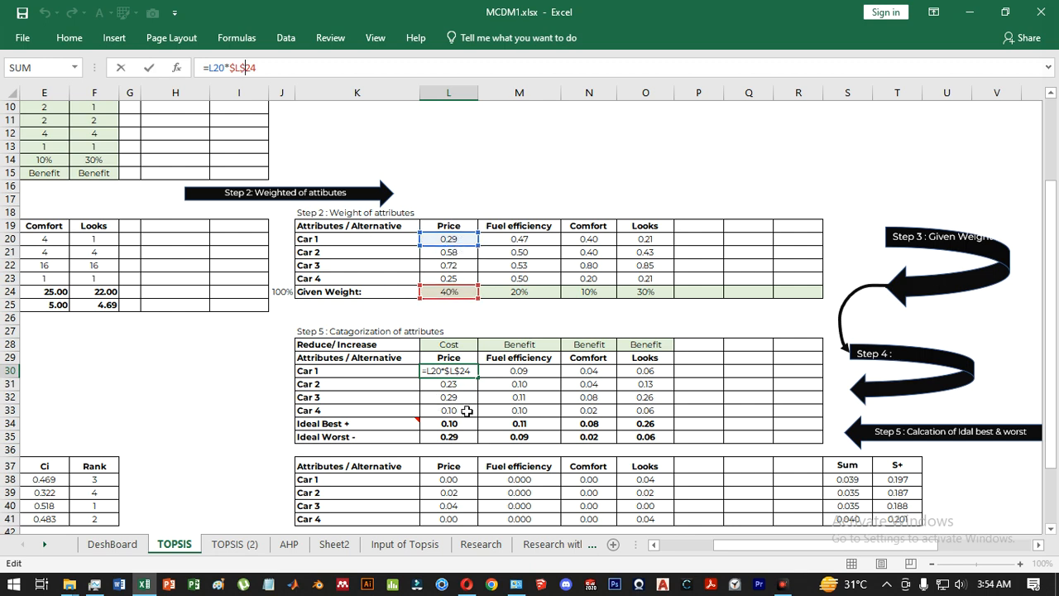
{"action": "key", "text": "ctrl+Return"}
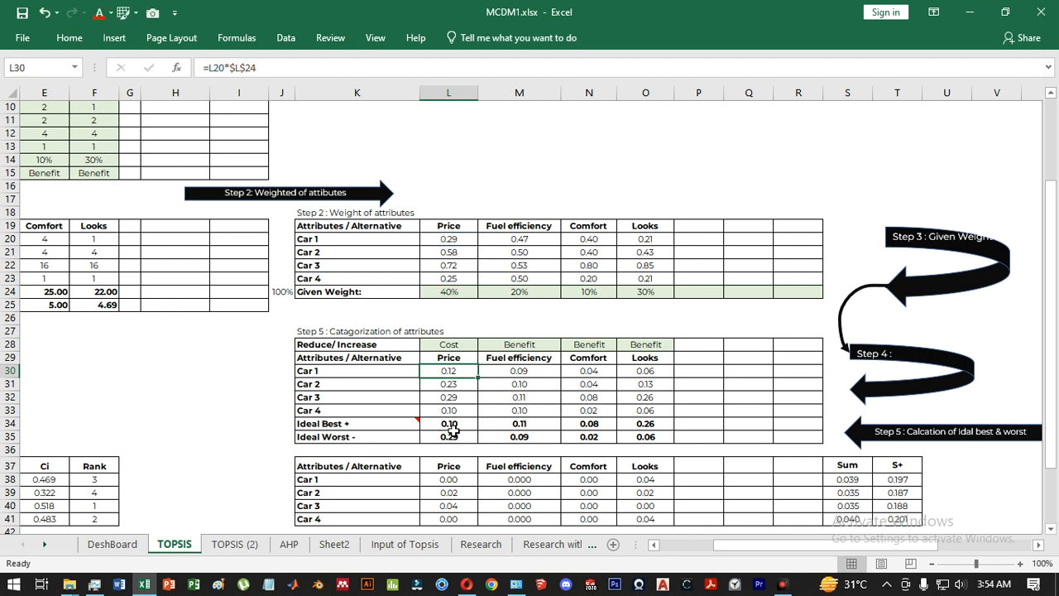
Review the Ideal Best and Ideal Worst rows of the Step 5 table
{"action": "scroll", "coordinate": [327, 399], "scroll_direction": "down", "scroll_amount": 1}
{"action": "left_click_drag", "start_coordinate": [318, 396], "coordinate": [584, 386]}
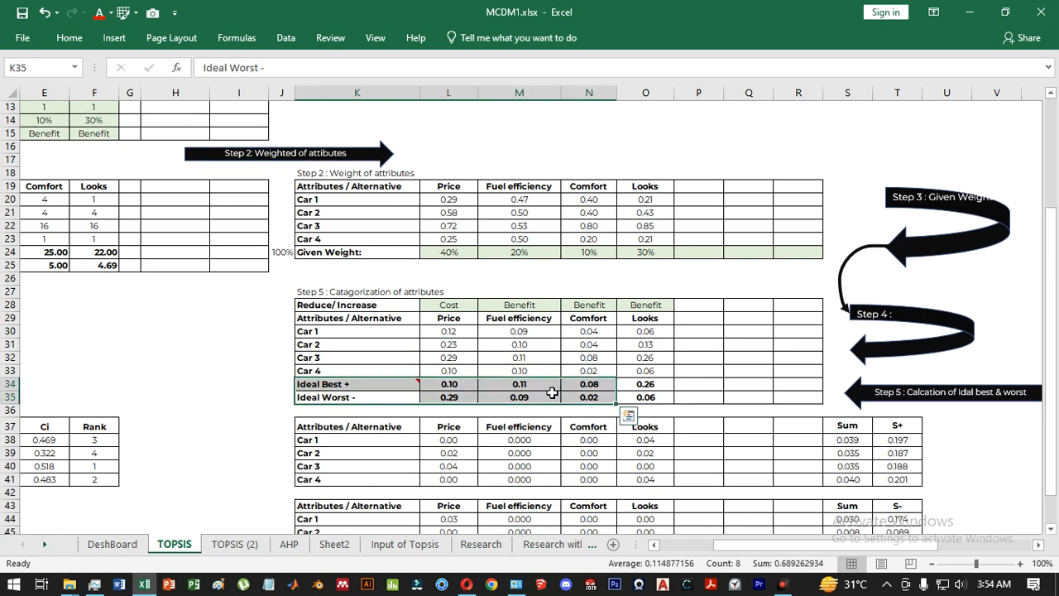
{"action": "left_click", "coordinate": [372, 410]}
{"action": "scroll", "coordinate": [510, 403], "scroll_direction": "down", "scroll_amount": 2}
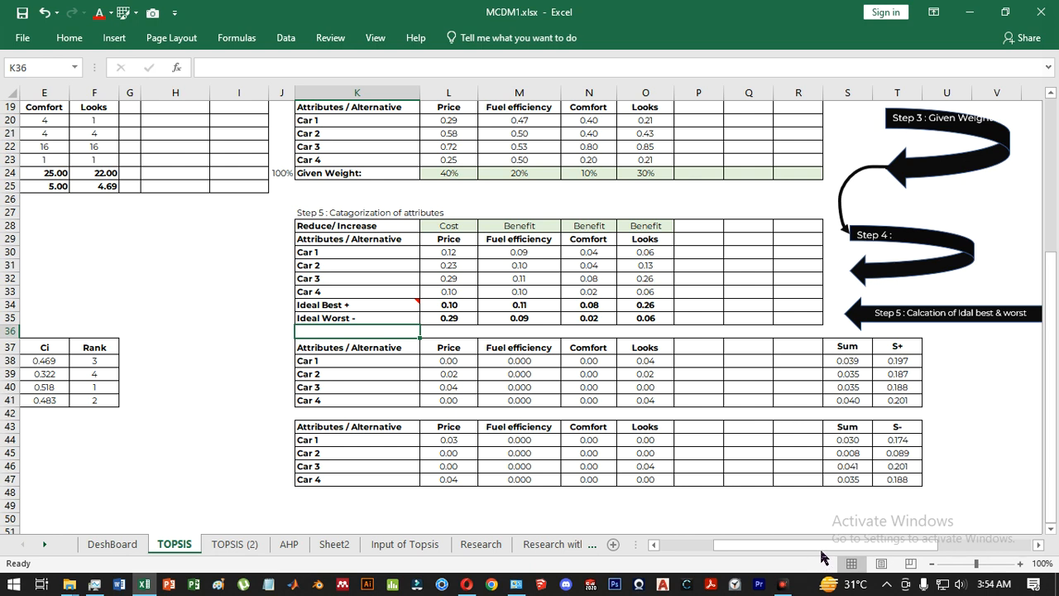
Examine the S+ distance table, covering Car 1's squared differences and the formula in its Sum cell
{"action": "left_click", "coordinate": [905, 342]}
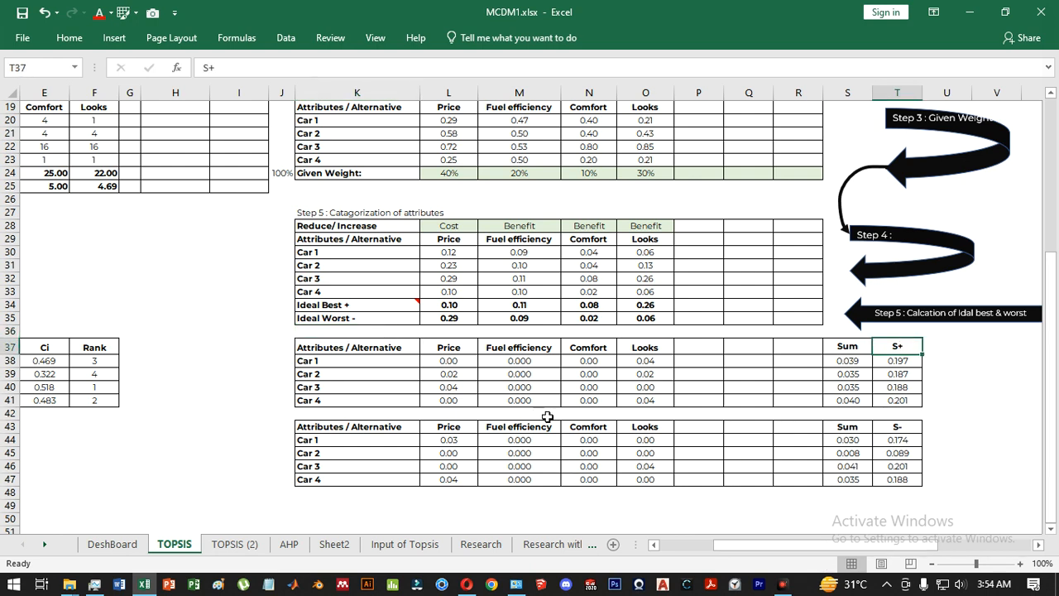
{"action": "left_click", "coordinate": [402, 369]}
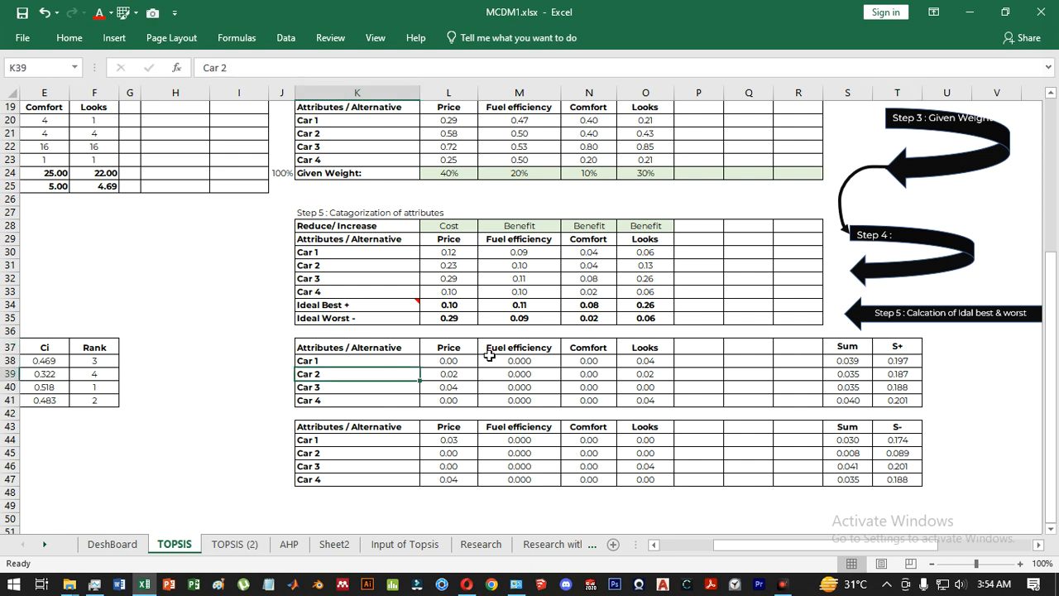
{"action": "left_click", "coordinate": [440, 364]}
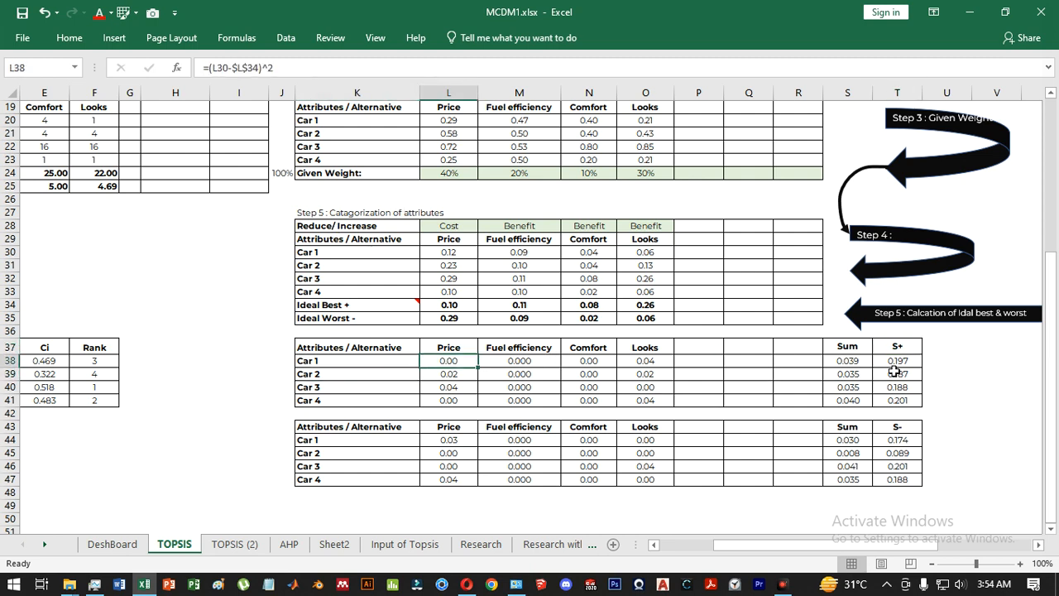
{"action": "left_click", "coordinate": [846, 359]}
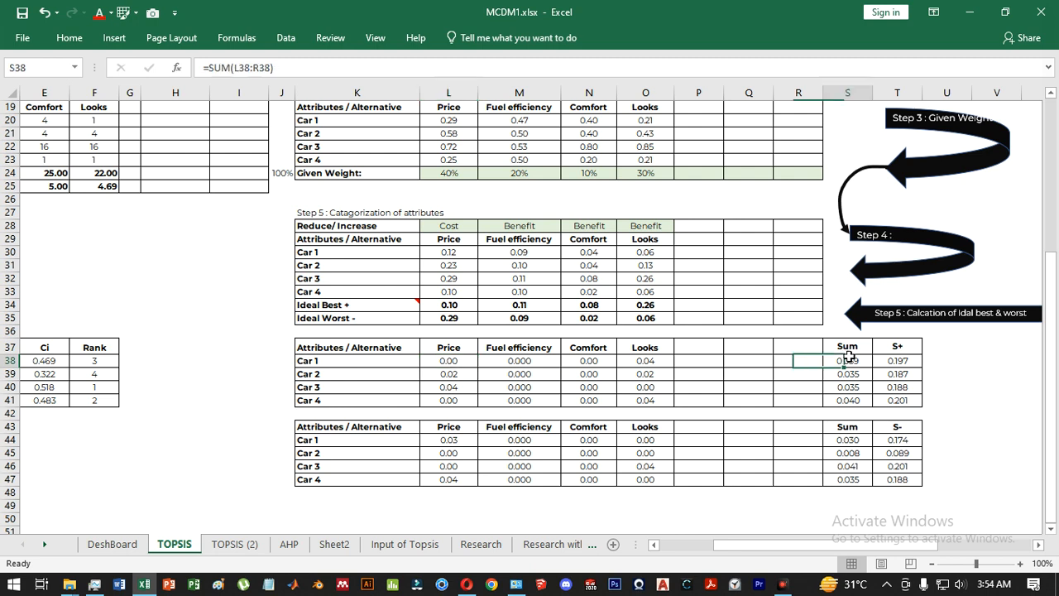
{"action": "left_click_drag", "start_coordinate": [454, 365], "coordinate": [716, 366]}
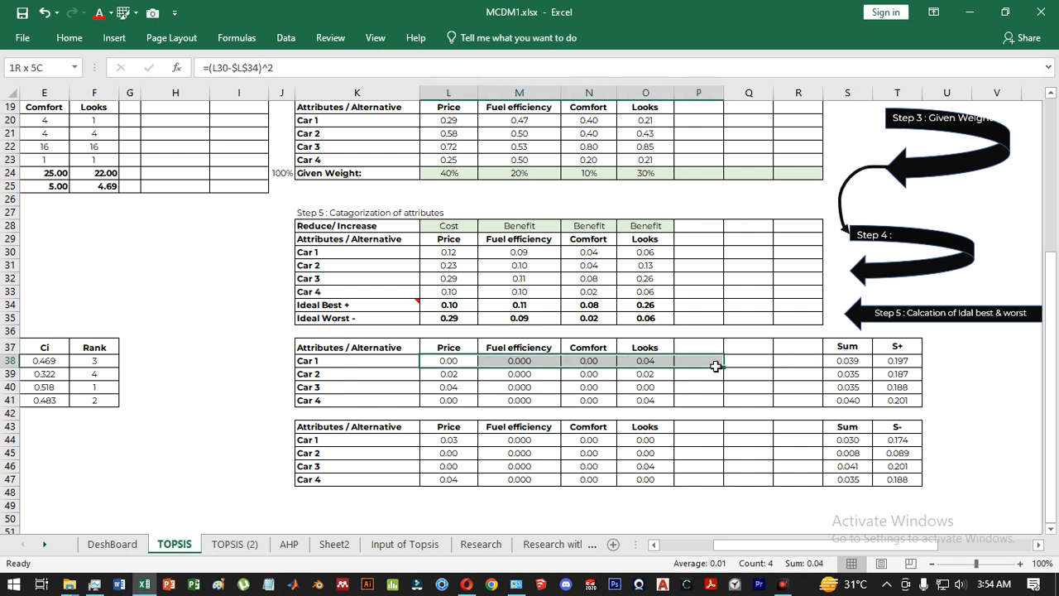
{"action": "left_click", "coordinate": [508, 361]}
Inspect Car 1's squared-difference formulas for Price and Fuel efficiency against the Ideal Best values, leaving the cells as they are
{"action": "left_click", "coordinate": [459, 364]}
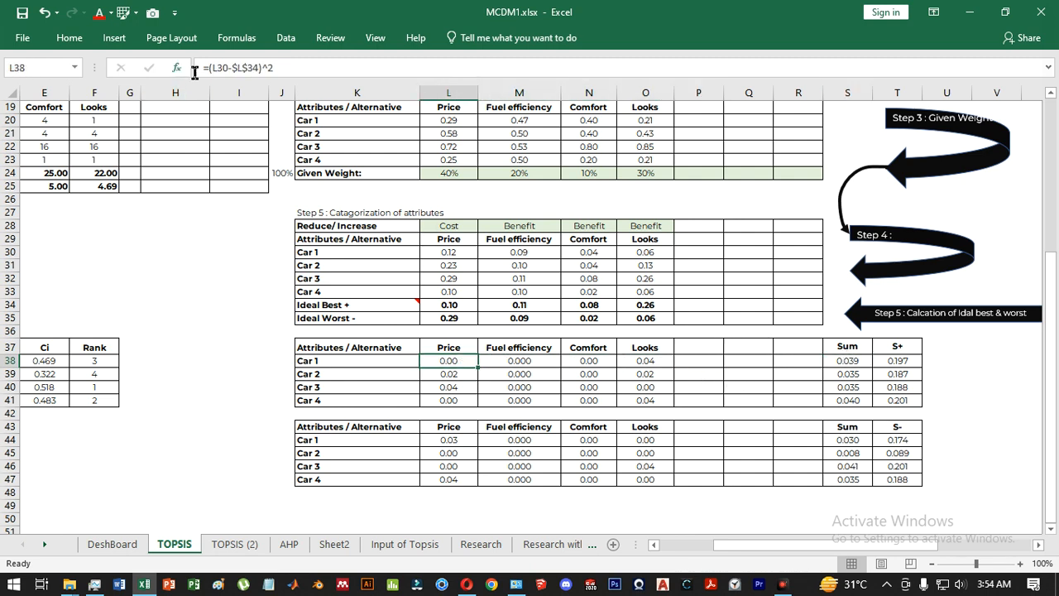
{"action": "left_click", "coordinate": [238, 68]}
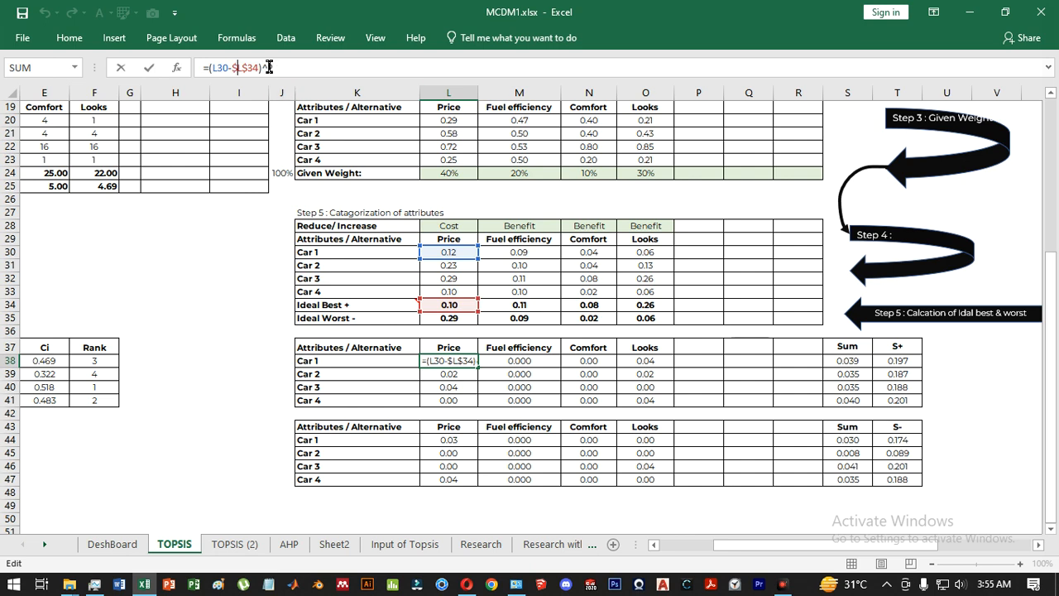
{"action": "left_click", "coordinate": [487, 371]}
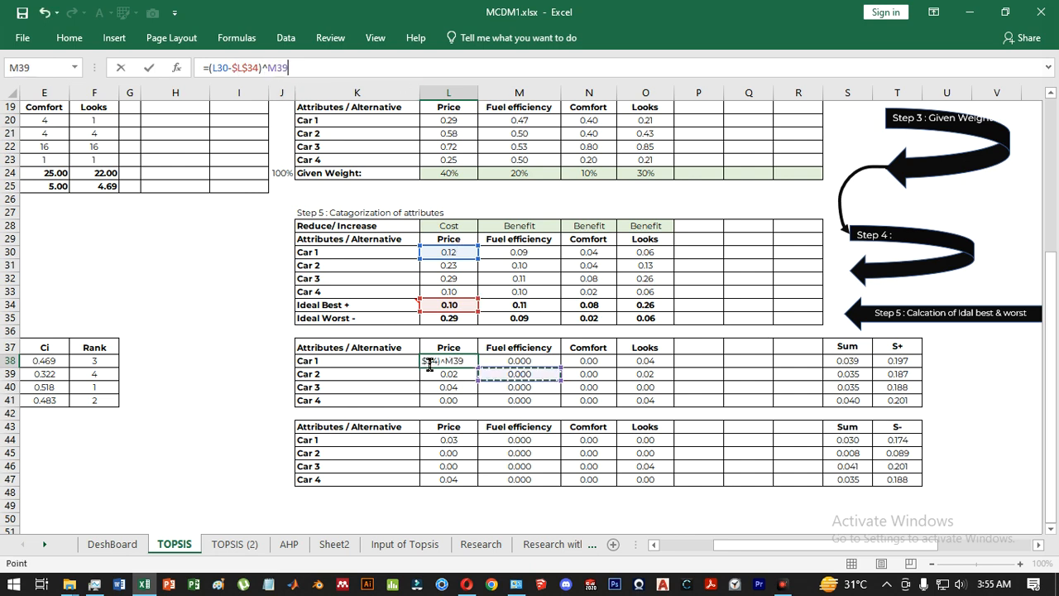
{"action": "key", "text": "Return"}
{"action": "key", "text": "Escape"}
{"action": "left_click", "coordinate": [502, 363]}
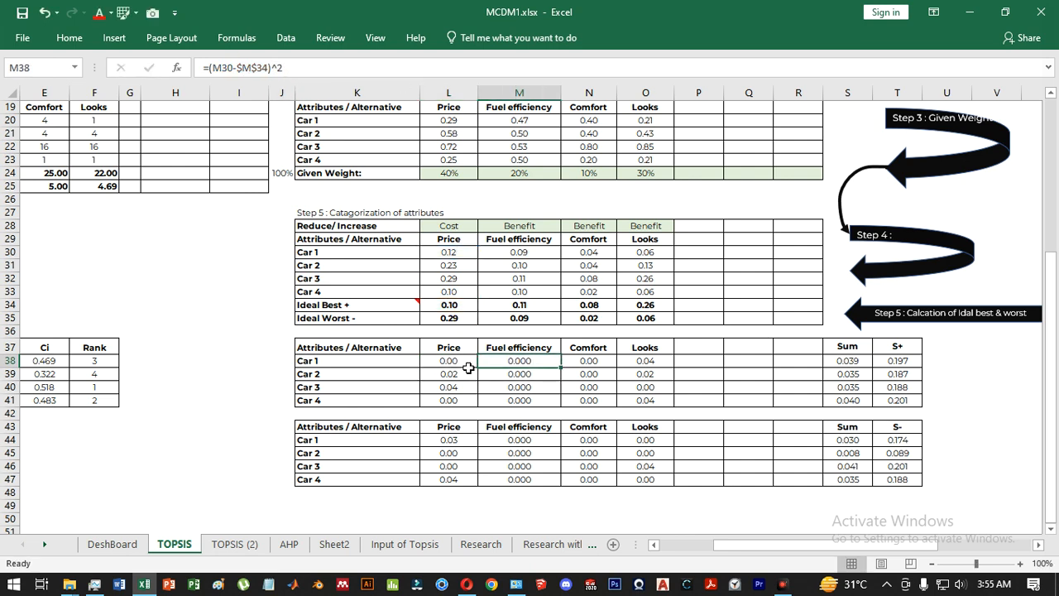
{"action": "left_click_drag", "start_coordinate": [478, 364], "coordinate": [582, 391]}
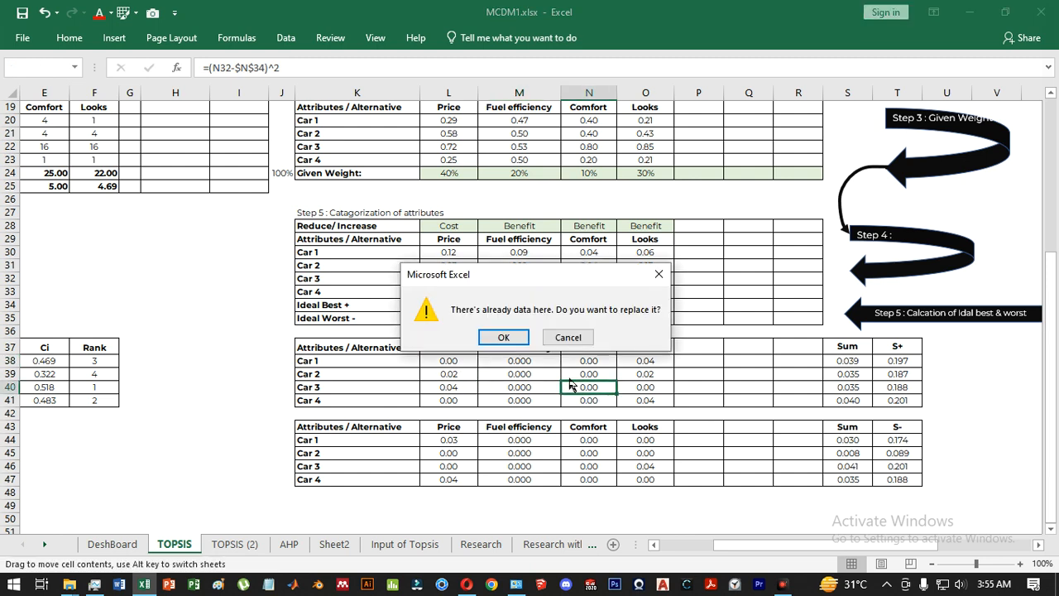
{"action": "left_click", "coordinate": [567, 338]}
Check how Car 1's squared differences from the Ideal Best are summed and square-rooted into its S+ value
{"action": "left_click", "coordinate": [857, 362]}
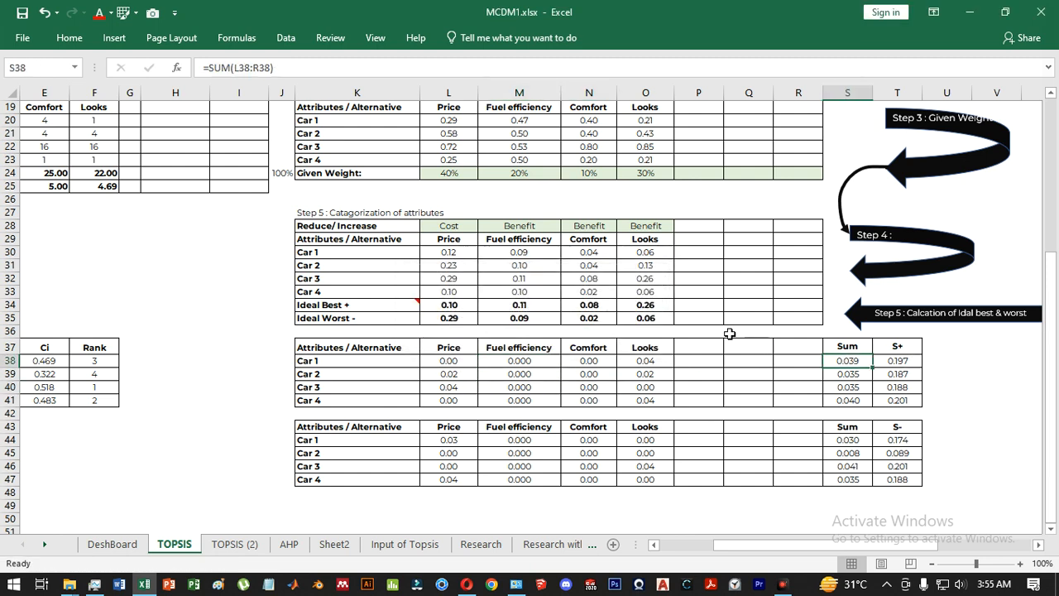
{"action": "left_click_drag", "start_coordinate": [448, 361], "coordinate": [847, 361]}
{"action": "left_click", "coordinate": [908, 364]}
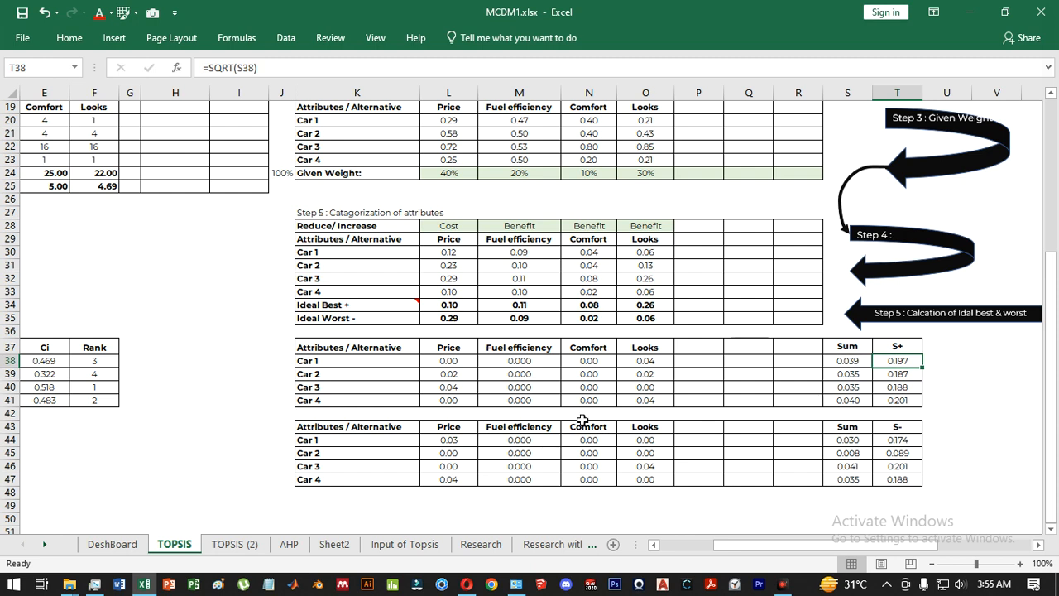
{"action": "left_click_drag", "start_coordinate": [379, 346], "coordinate": [874, 389]}
Examine the S- distance table and inspect Car 1's Price formula against the Ideal Worst value
{"action": "left_click", "coordinate": [519, 466]}
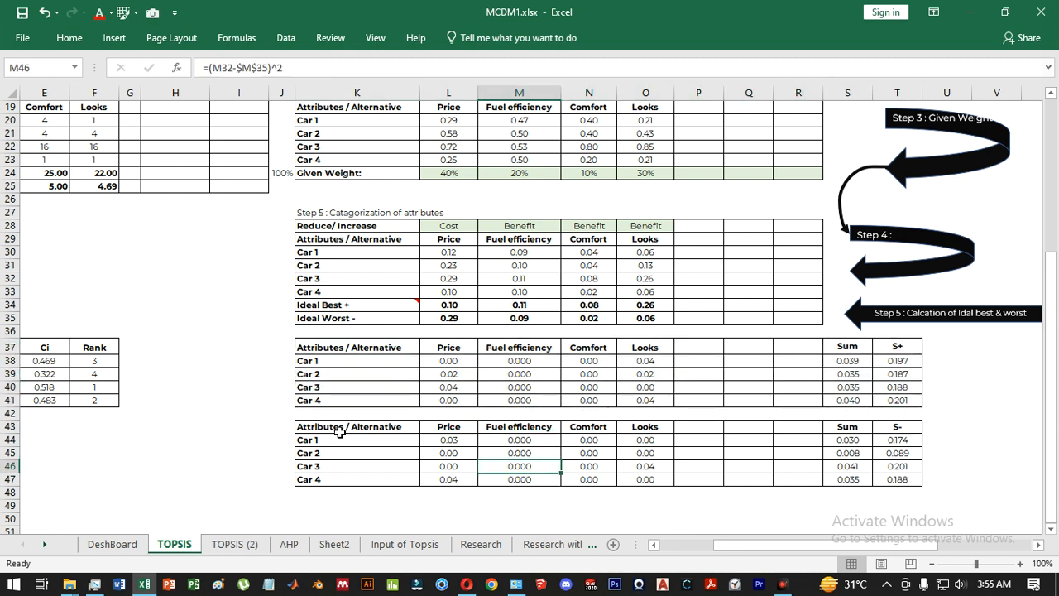
{"action": "left_click_drag", "start_coordinate": [339, 431], "coordinate": [897, 478]}
{"action": "left_click", "coordinate": [486, 468]}
{"action": "left_click", "coordinate": [457, 439]}
{"action": "left_click", "coordinate": [240, 69]}
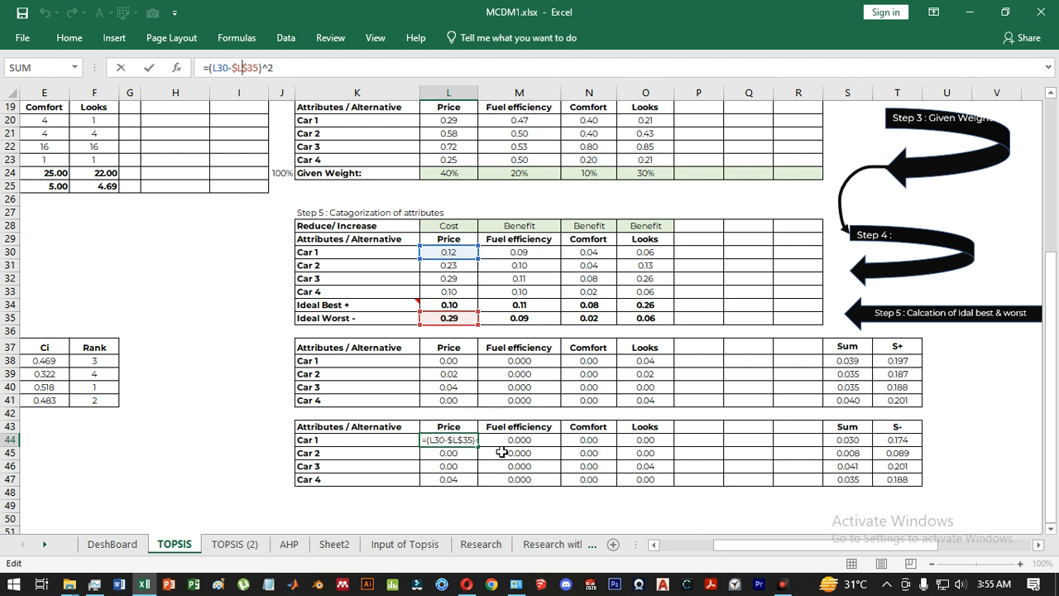
{"action": "key", "text": "Return"}
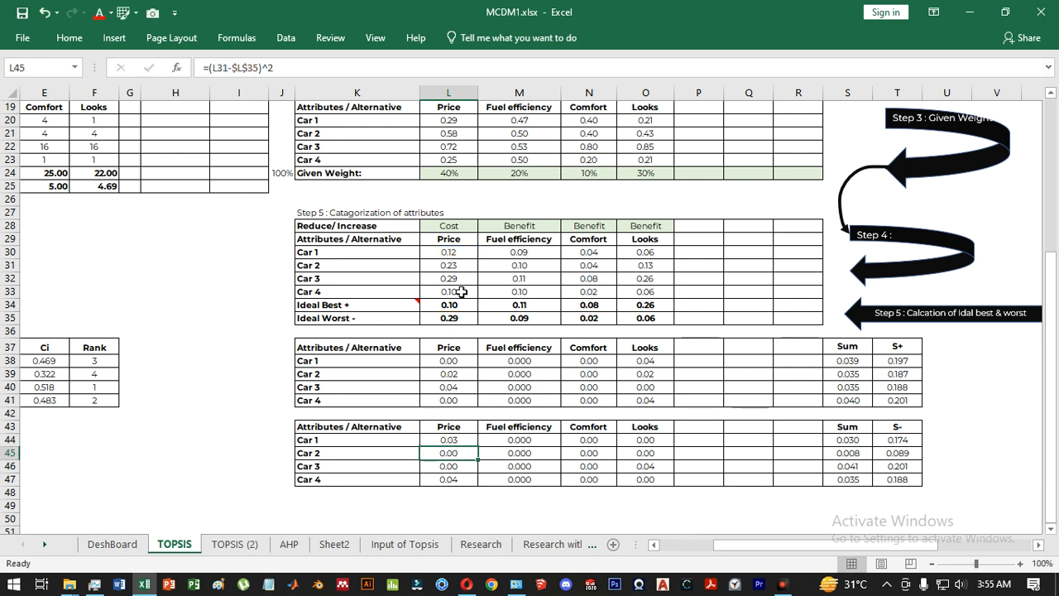
Inspect Car 2's squared Price difference formula in the S- table, including its exponent
{"action": "left_click", "coordinate": [456, 282]}
{"action": "left_click", "coordinate": [458, 451]}
{"action": "left_click", "coordinate": [240, 67]}
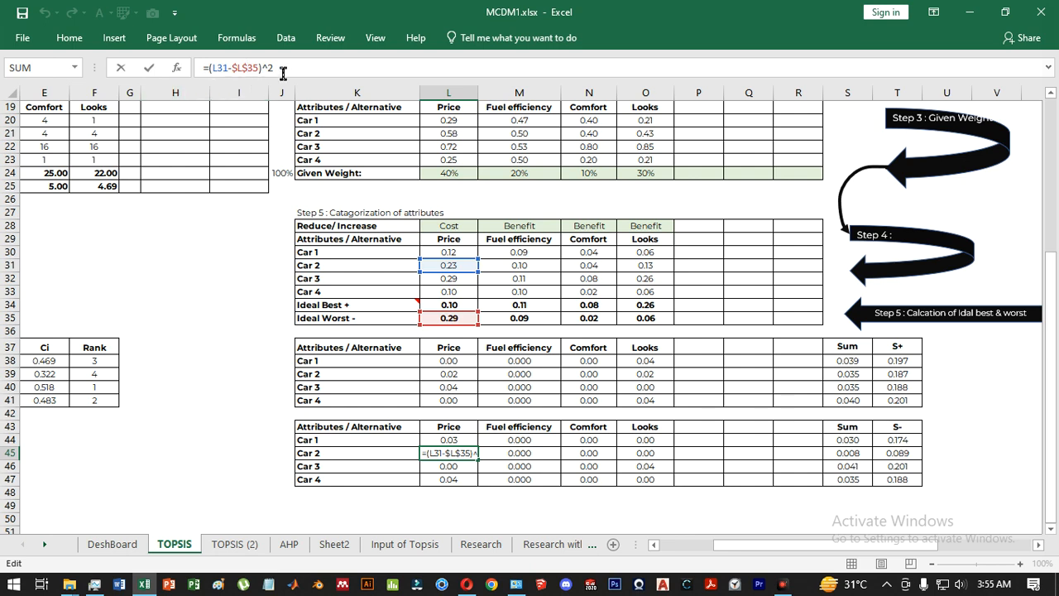
{"action": "left_click_drag", "start_coordinate": [261, 66], "coordinate": [331, 76]}
{"action": "key", "text": "Return"}
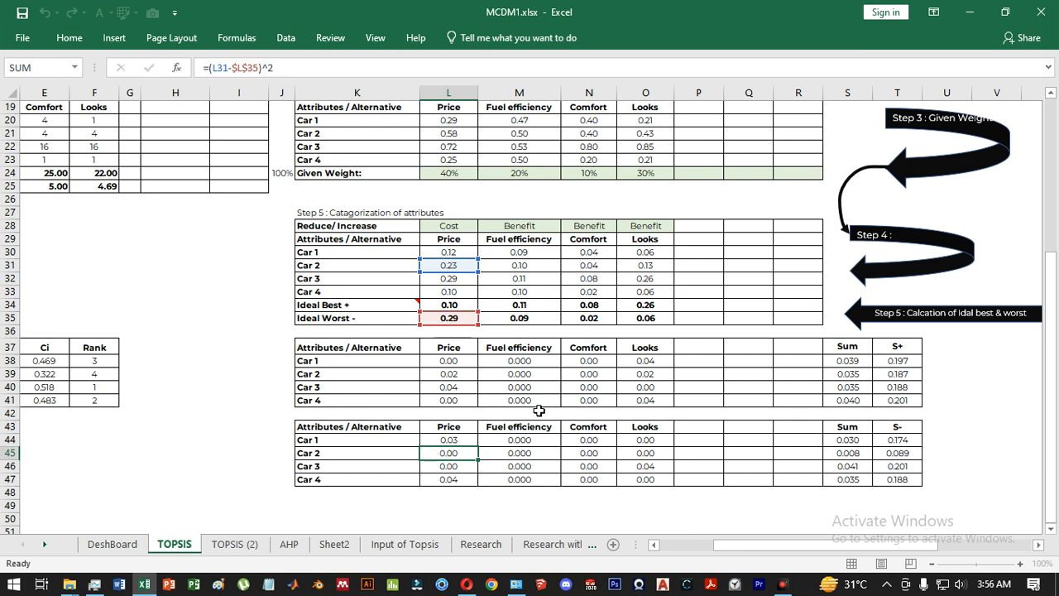
Review the squared differences for Cars 1 and 2 in the S- table and the formula behind Car 1's S- value
{"action": "left_click_drag", "start_coordinate": [451, 441], "coordinate": [624, 454]}
{"action": "left_click", "coordinate": [669, 456]}
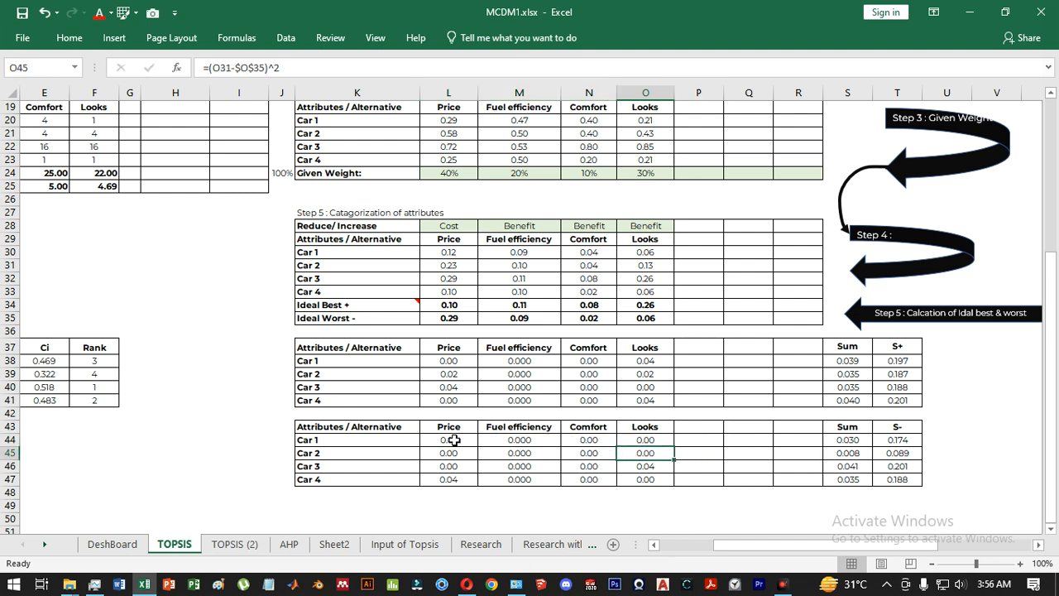
{"action": "left_click_drag", "start_coordinate": [453, 439], "coordinate": [852, 441]}
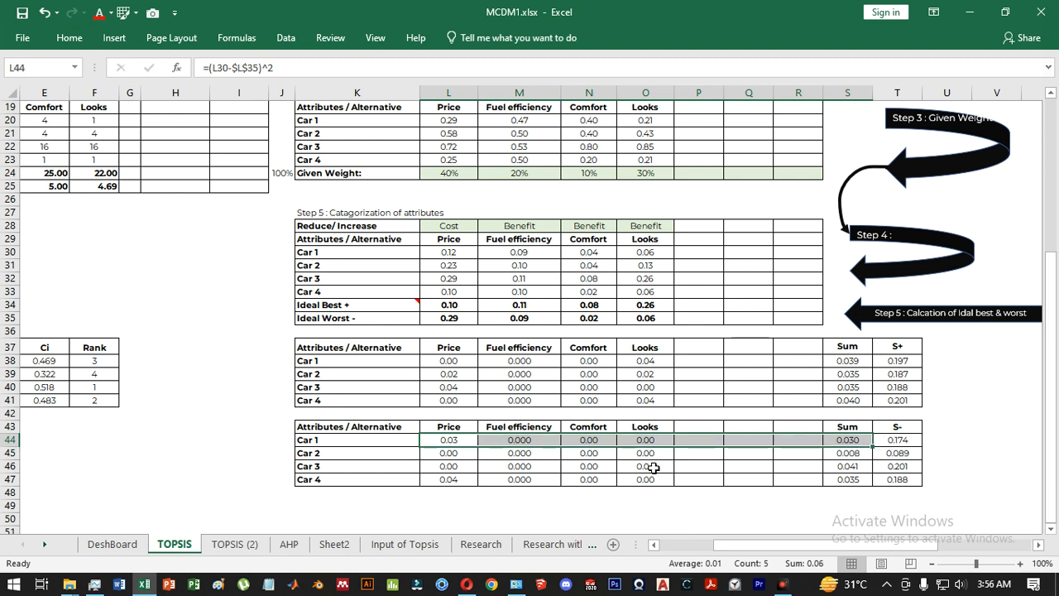
{"action": "left_click", "coordinate": [893, 439]}
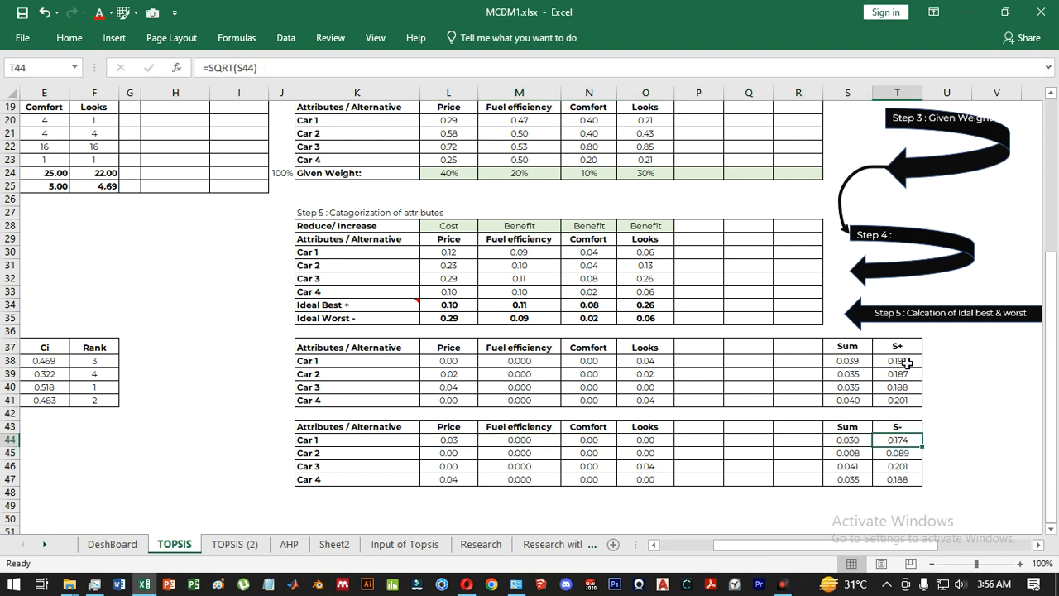
Compare the S+ and S- results of all four cars with the matching columns of the ranking table
{"action": "left_click_drag", "start_coordinate": [904, 360], "coordinate": [906, 398]}
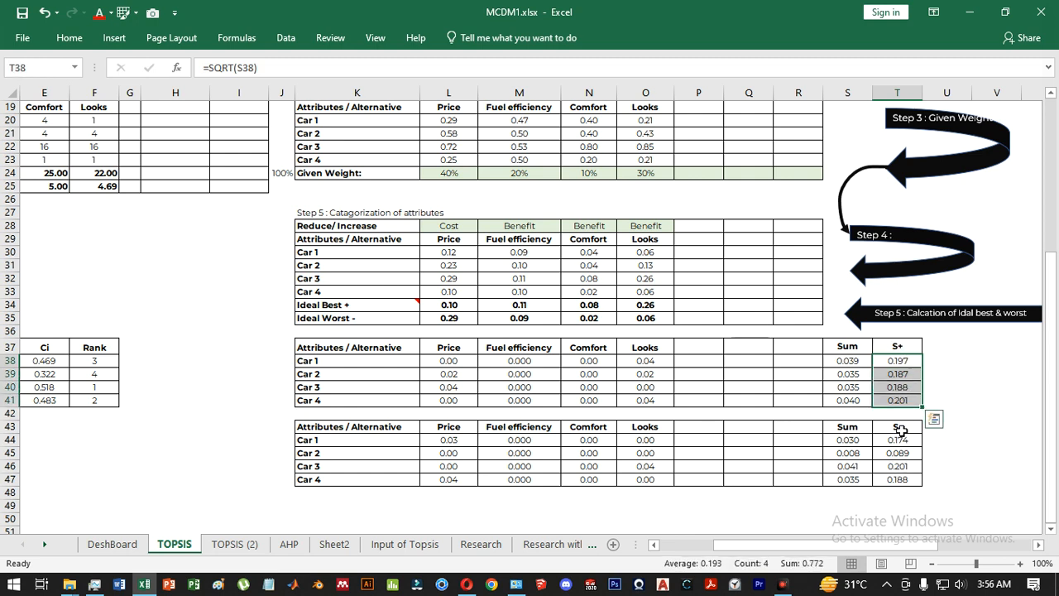
{"action": "left_click_drag", "start_coordinate": [900, 427], "coordinate": [901, 481]}
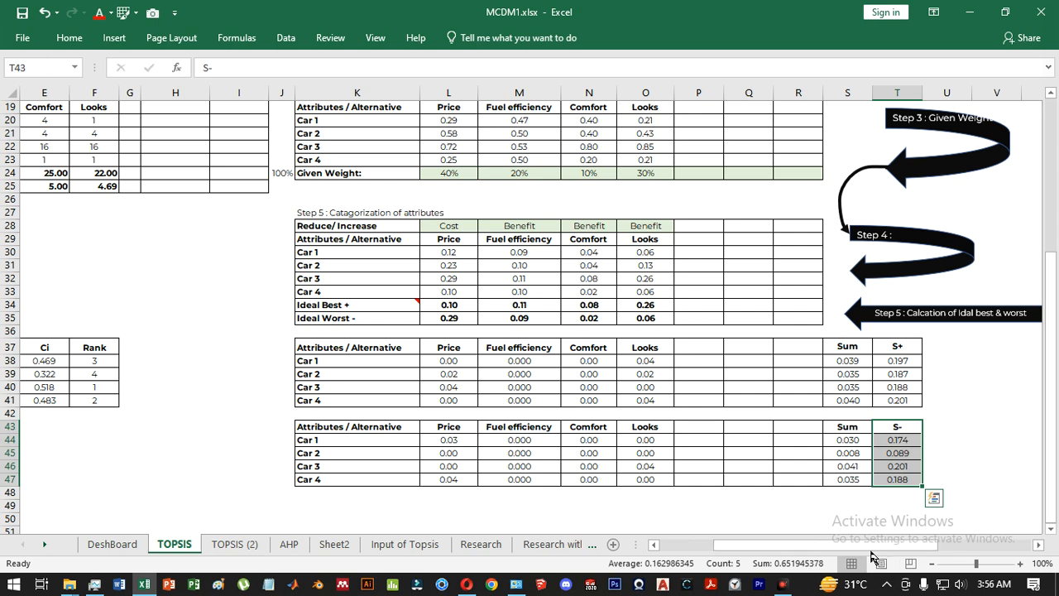
{"action": "left_click_drag", "start_coordinate": [873, 553], "coordinate": [802, 548]}
{"action": "left_click_drag", "start_coordinate": [141, 361], "coordinate": [221, 401]}
Examine the S+ + S- column of the ranking table for all four cars
{"action": "left_click", "coordinate": [307, 372]}
{"action": "left_click", "coordinate": [284, 347]}
{"action": "left_click_drag", "start_coordinate": [284, 347], "coordinate": [283, 398]}
{"action": "left_click", "coordinate": [299, 360]}
{"action": "left_click_drag", "start_coordinate": [283, 348], "coordinate": [293, 402]}
{"action": "left_click", "coordinate": [293, 401]}
Inspect the formula for Car 1's Ci value and the cells it divides
{"action": "left_click", "coordinate": [339, 347]}
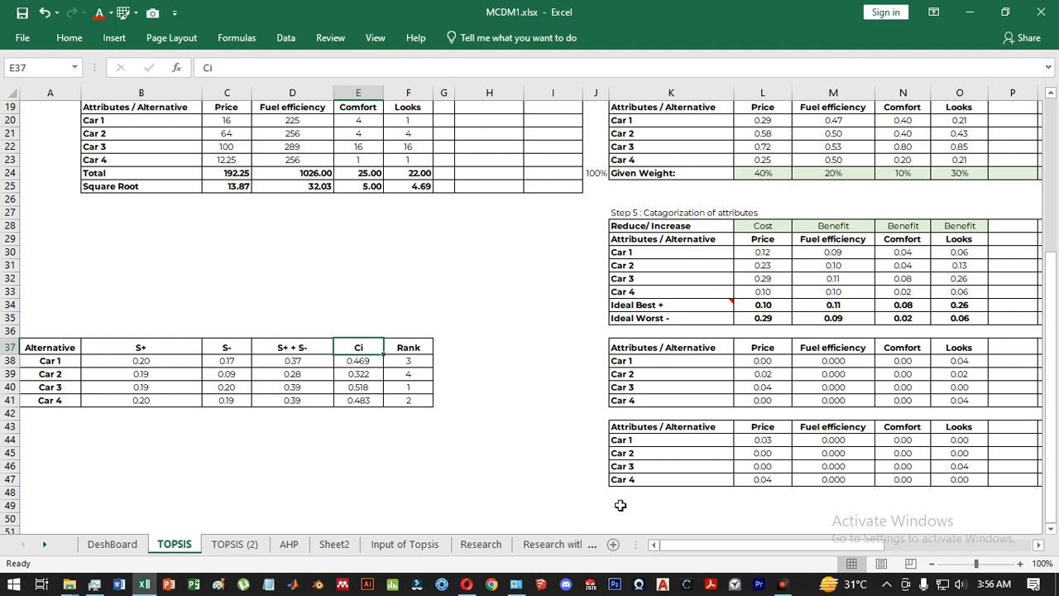
{"action": "left_click", "coordinate": [347, 364]}
{"action": "left_click", "coordinate": [304, 360]}
{"action": "left_click", "coordinate": [362, 359]}
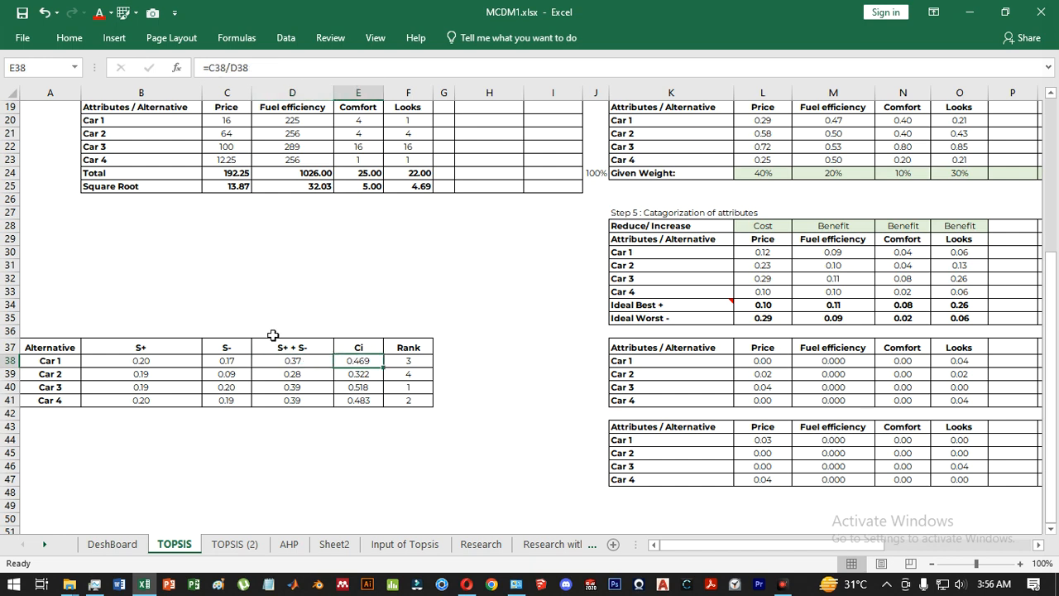
{"action": "left_click", "coordinate": [231, 62]}
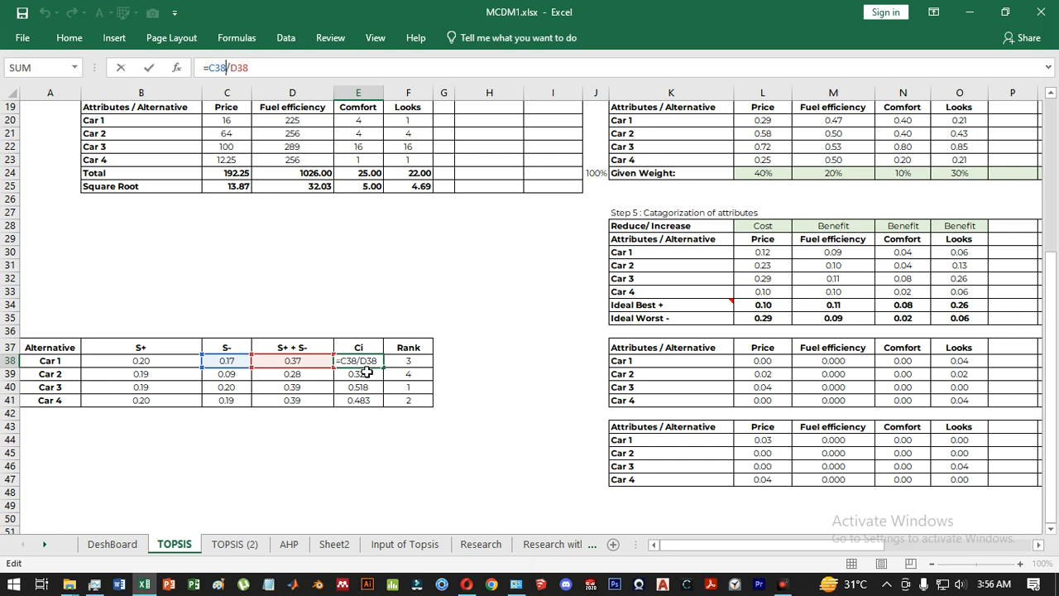
{"action": "key", "text": "ctrl+Return"}
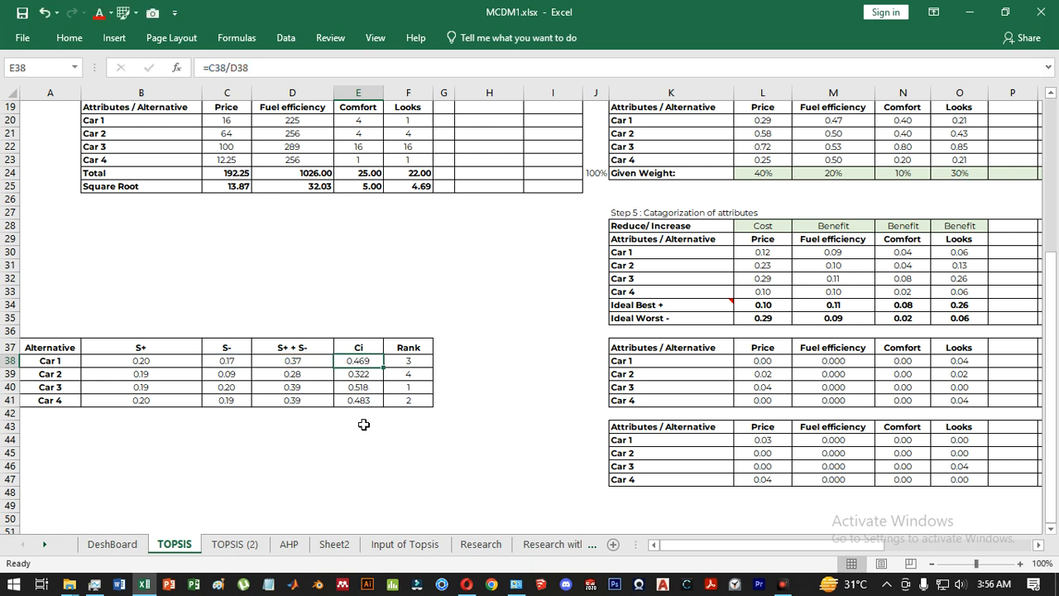
Inspect the arguments of the RANK formula that ranks Car 1 by its Ci value
{"action": "left_click", "coordinate": [403, 362]}
{"action": "left_click", "coordinate": [236, 67]}
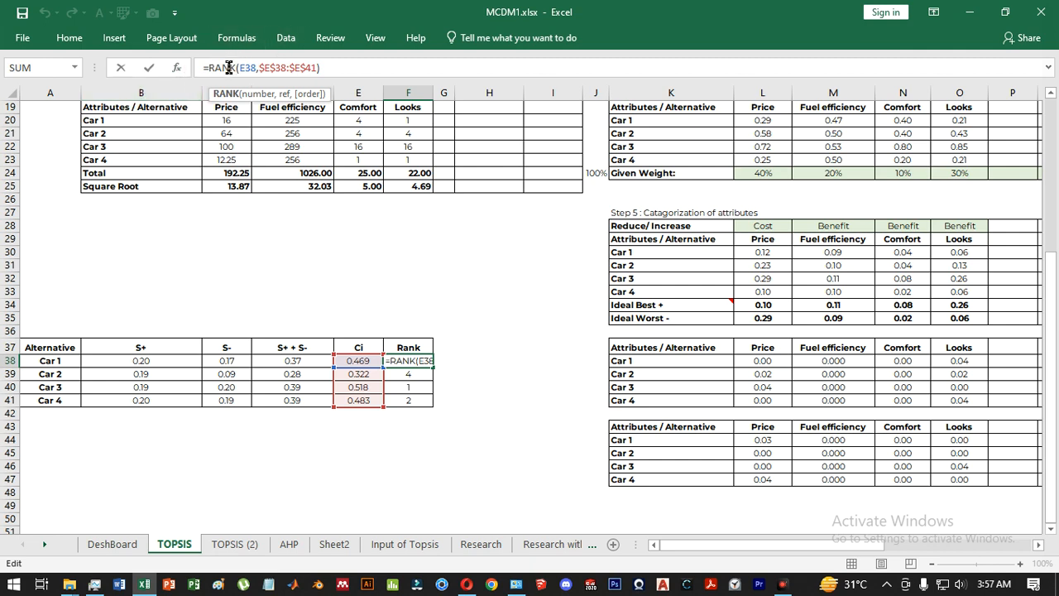
{"action": "key", "text": "ctrl+Return"}
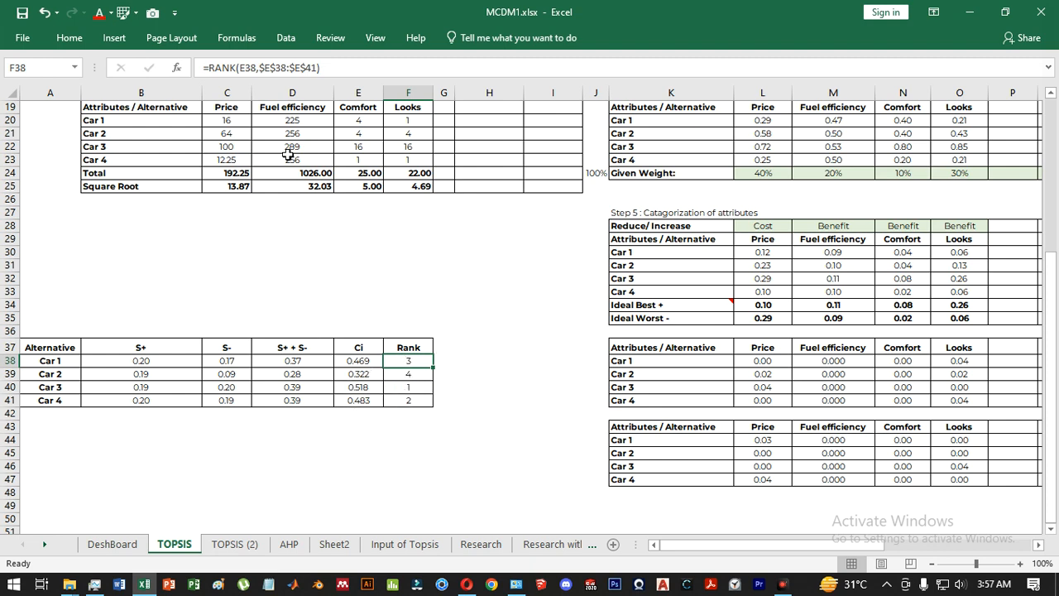
{"action": "left_click", "coordinate": [254, 70]}
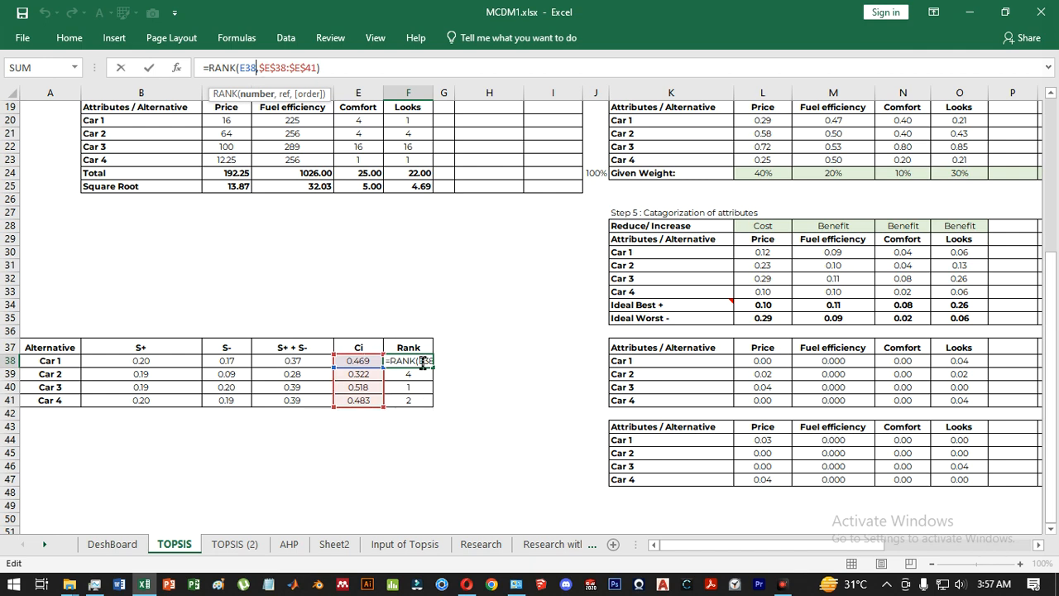
{"action": "key", "text": "ctrl+Return"}
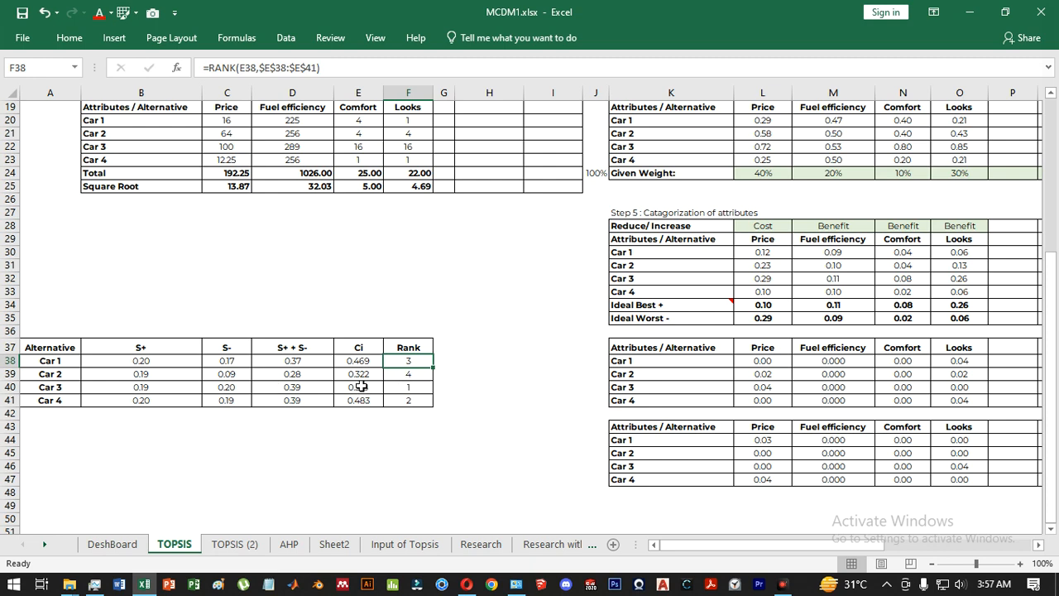
Review Car 3's row and its rank in the ranking table
{"action": "left_click", "coordinate": [76, 386]}
{"action": "left_click", "coordinate": [398, 387]}
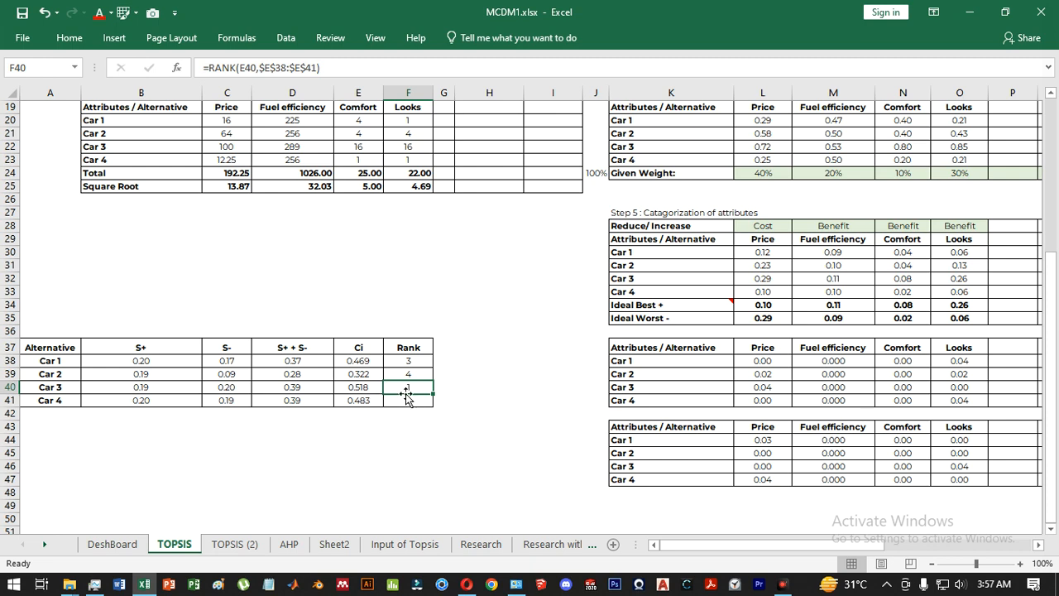
{"action": "left_click", "coordinate": [62, 386]}
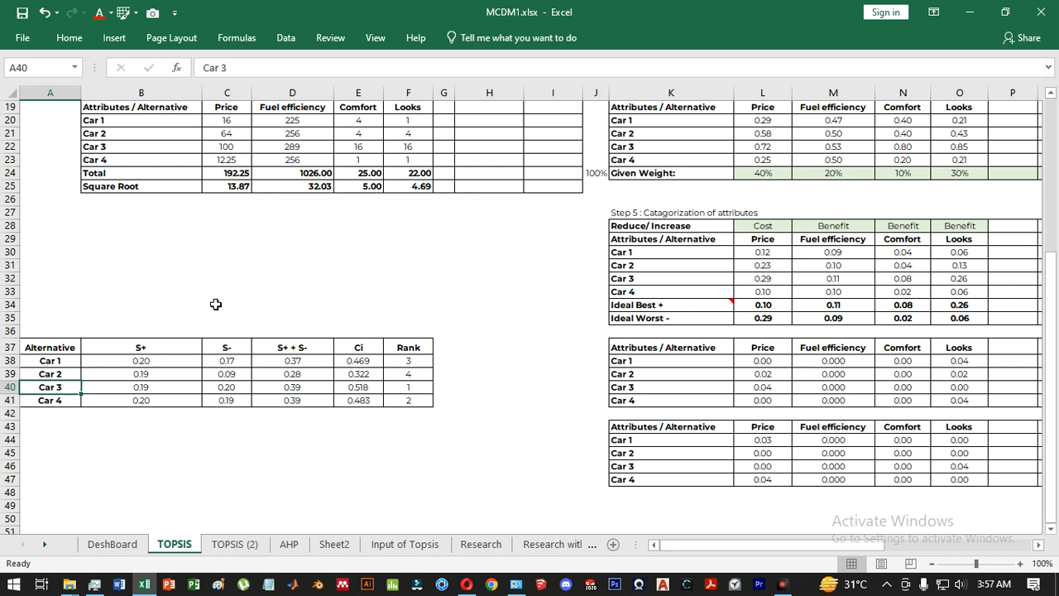
{"action": "left_click", "coordinate": [66, 436]}
{"action": "left_click", "coordinate": [58, 385]}
Return to the sheet's TOPSIS title and review the four car alternatives in the original decision matrix
{"action": "scroll", "coordinate": [269, 428], "scroll_direction": "up", "scroll_amount": 6}
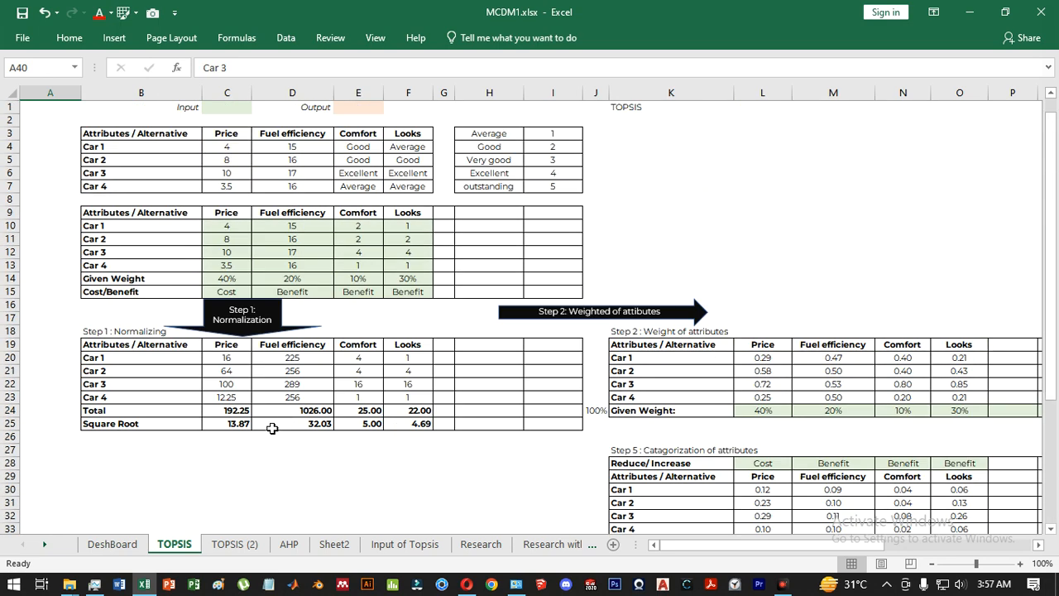
{"action": "left_click", "coordinate": [622, 107]}
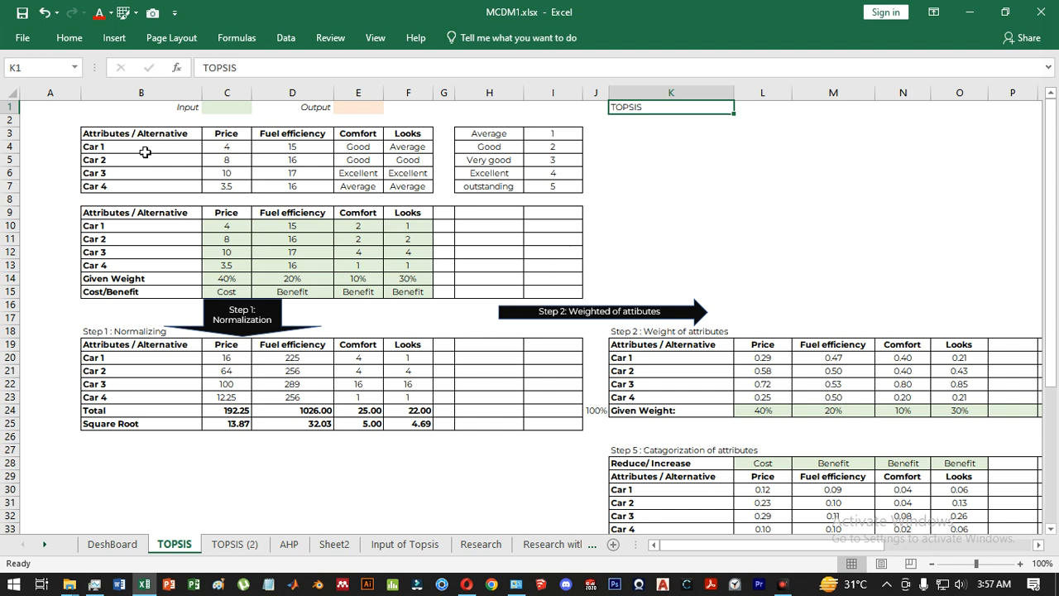
{"action": "left_click_drag", "start_coordinate": [147, 151], "coordinate": [172, 185]}
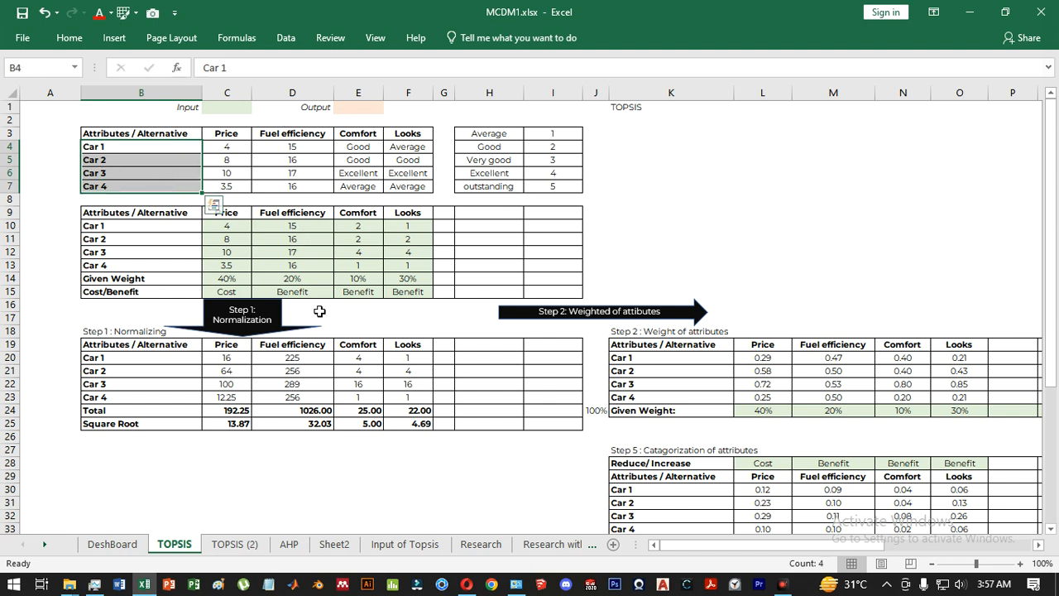